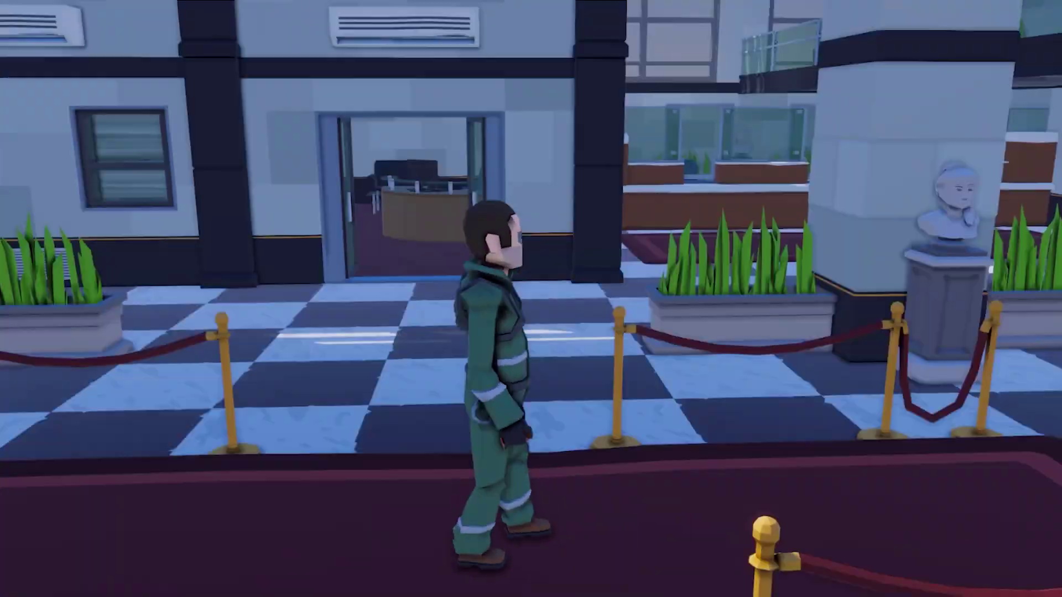
# Walk the character to the bank counter and grab the cash stack with E
pyautogui.press('w')
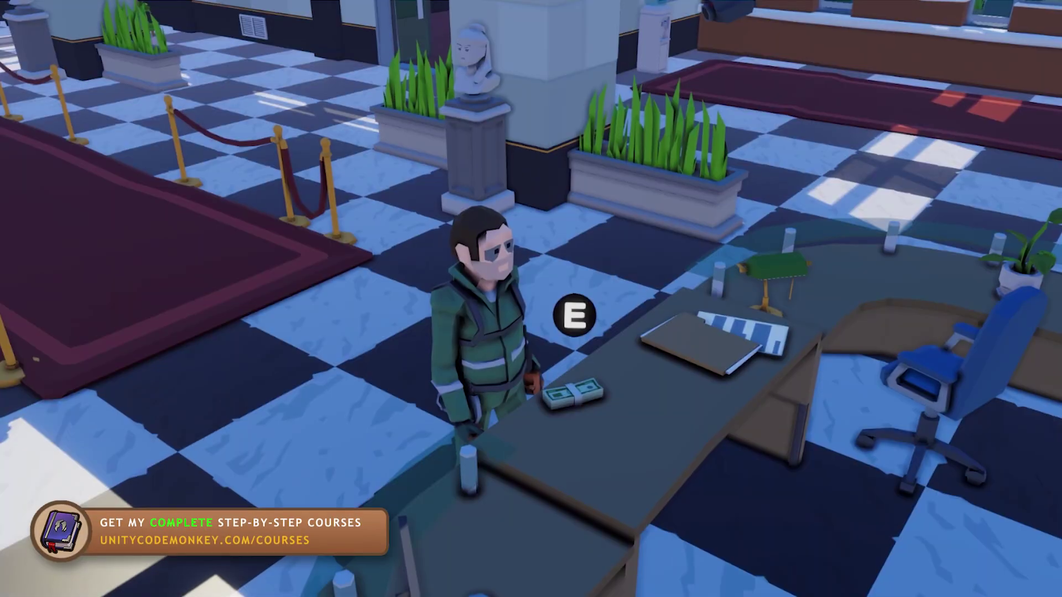
pyautogui.press('e')
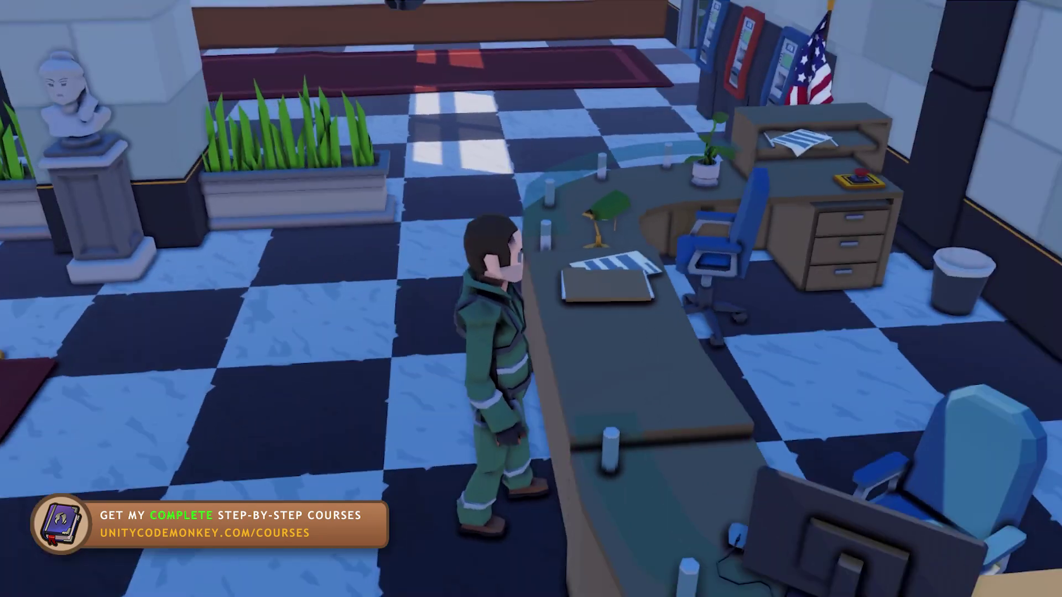
pyautogui.press('w')
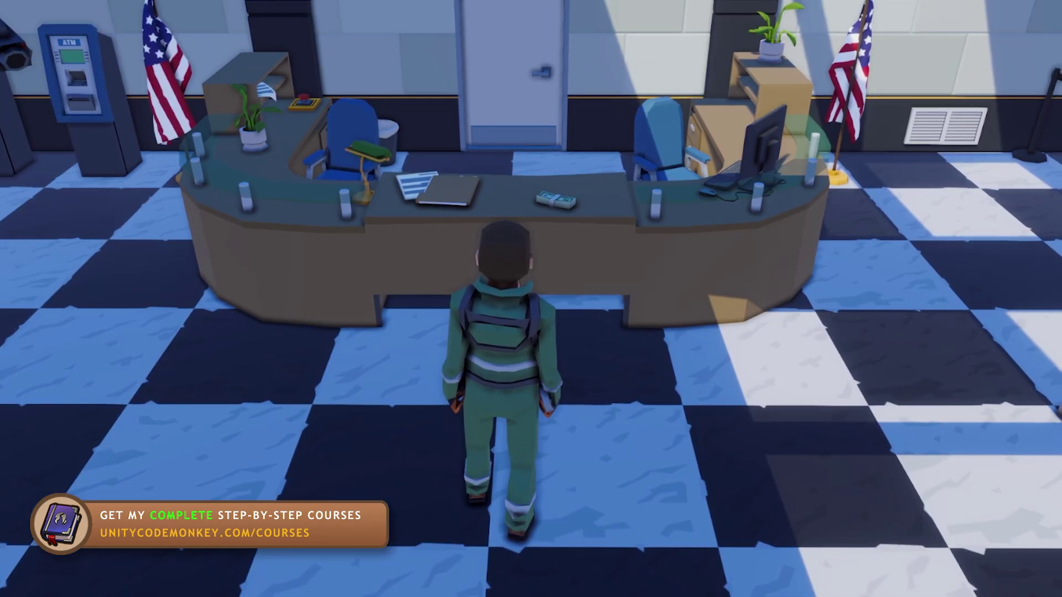
pyautogui.press('w')
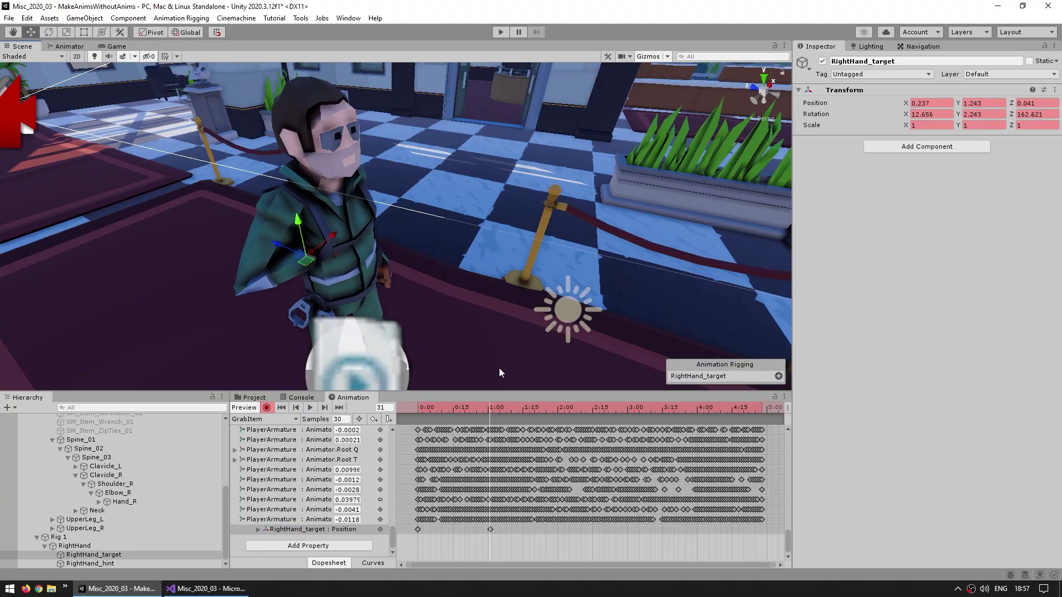
pyautogui.moveTo(470, 409); pyautogui.dragTo(423, 412)
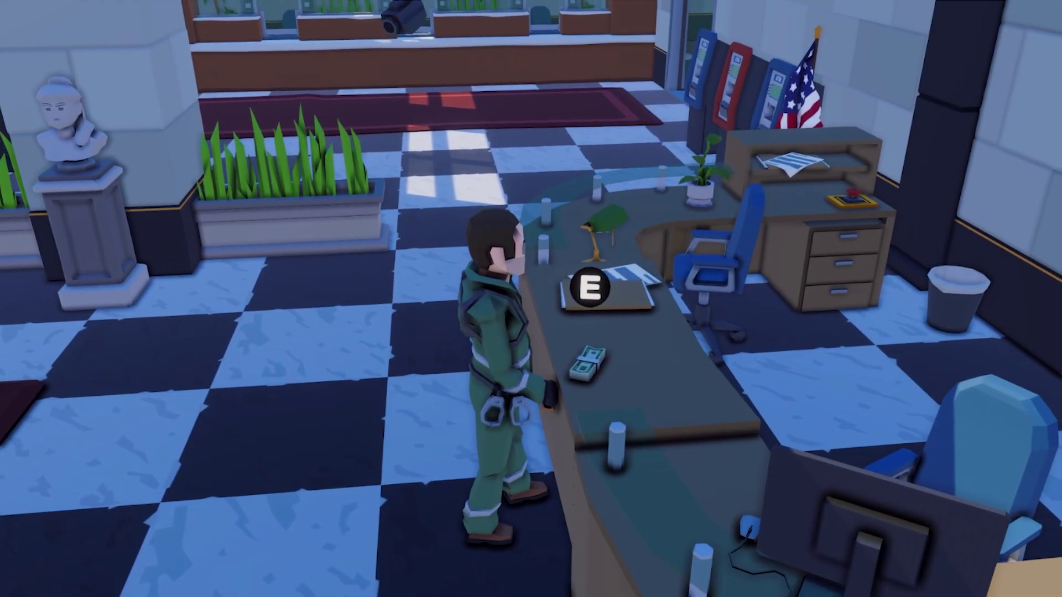
pyautogui.press('e')
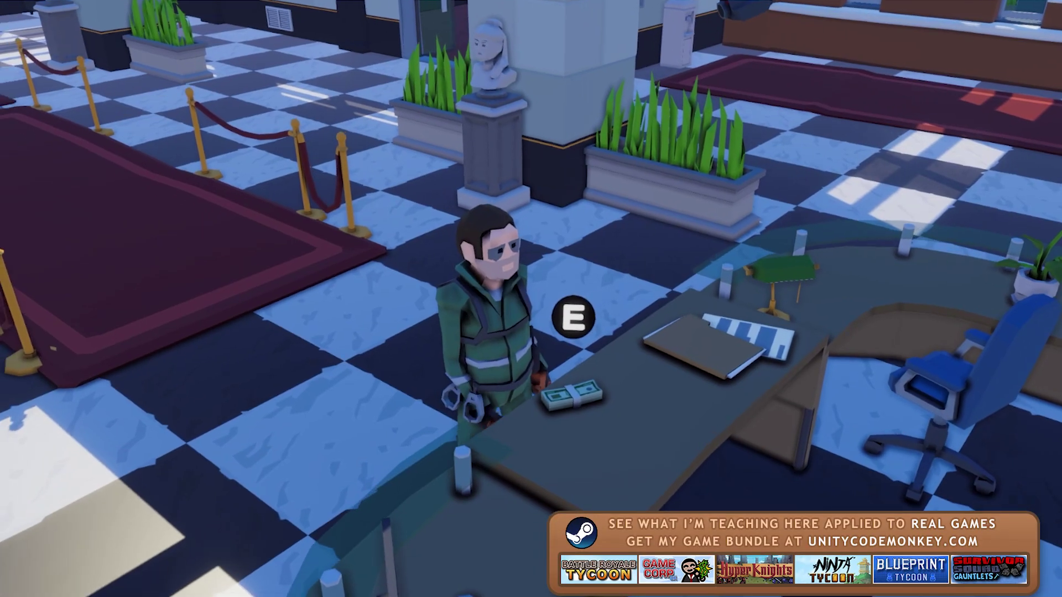
# Replay the cash grab at the desk and reposition RightHand_target so the hand reaches
pyautogui.press('e')
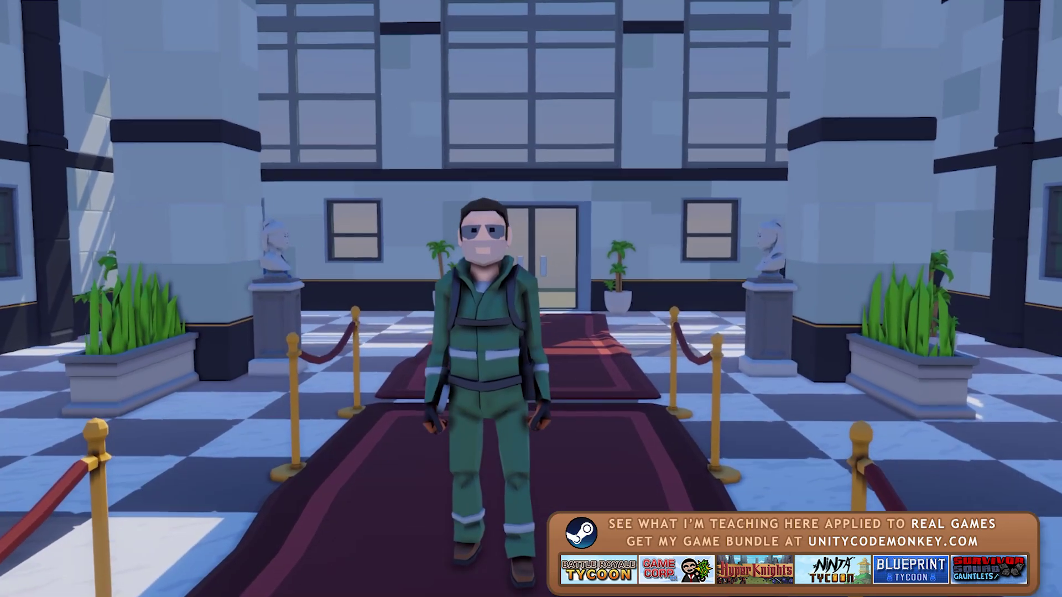
pyautogui.press('w')
pyautogui.press('w')
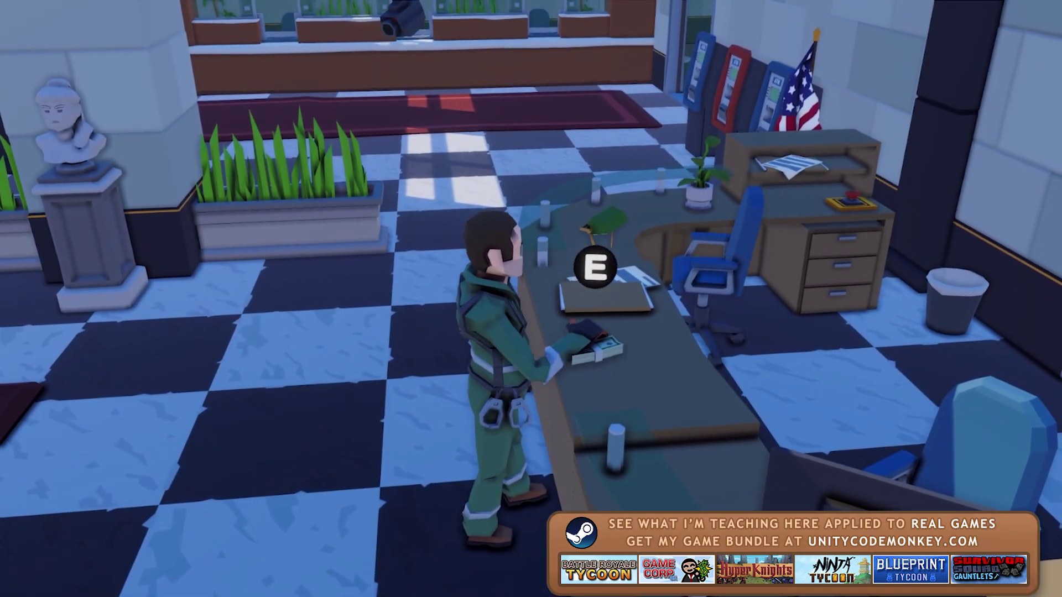
pyautogui.press('e')
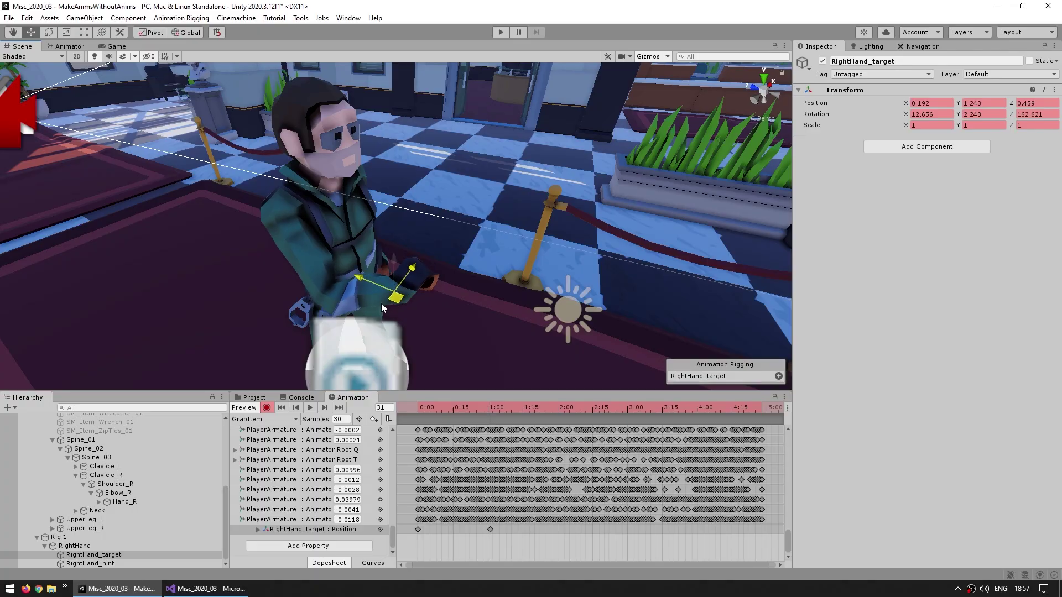
pyautogui.moveTo(381, 308); pyautogui.dragTo(299, 270)
pyautogui.moveTo(487, 414)
pyautogui.mouseDown()
pyautogui.moveTo(404, 404)
pyautogui.moveTo(503, 412)
pyautogui.moveTo(487, 409)
pyautogui.mouseUp()
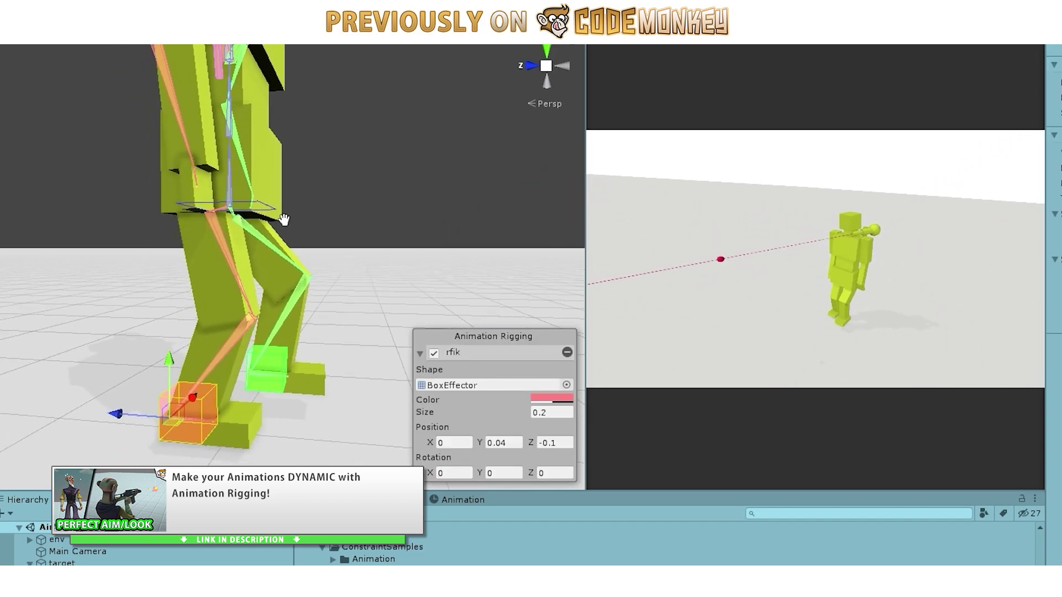
# Drag the foot IK effector to lift the leg and move the aim target to turn the head
pyautogui.moveTo(176, 433); pyautogui.dragTo(179, 409)
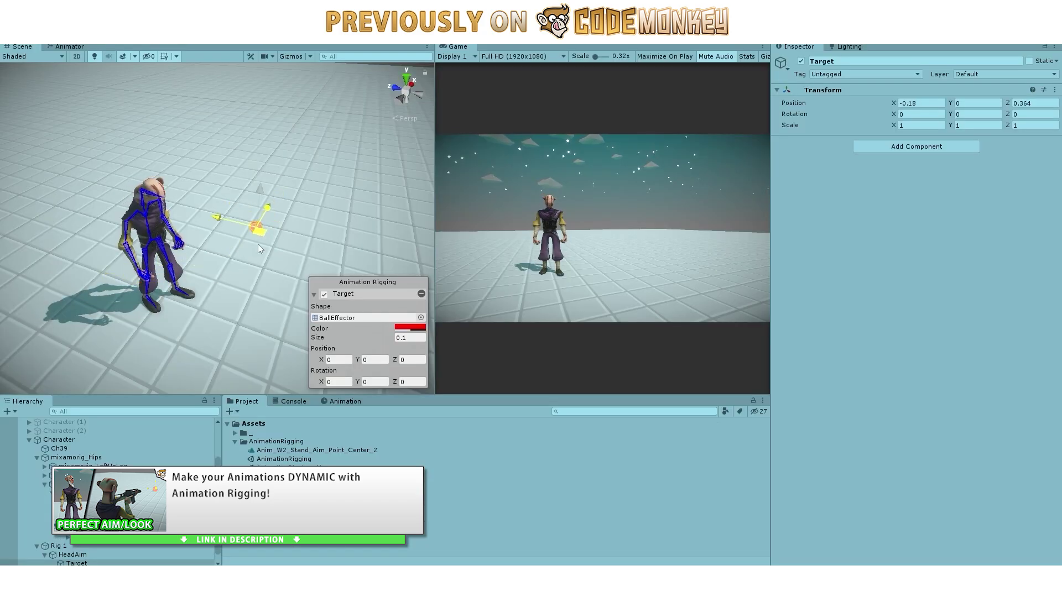
pyautogui.click(59, 554)
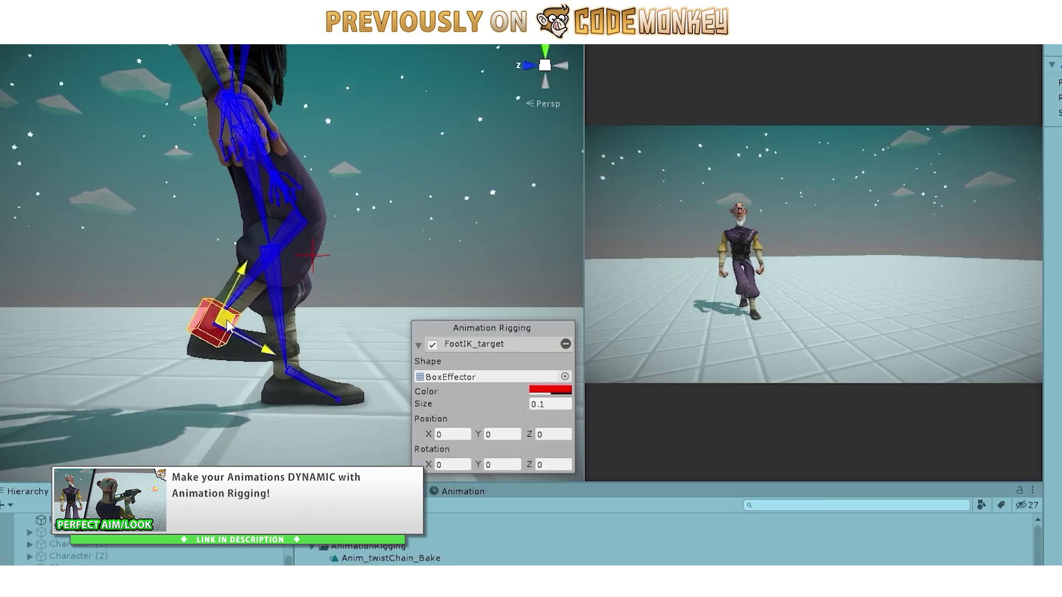
pyautogui.moveTo(229, 325); pyautogui.dragTo(455, 243)
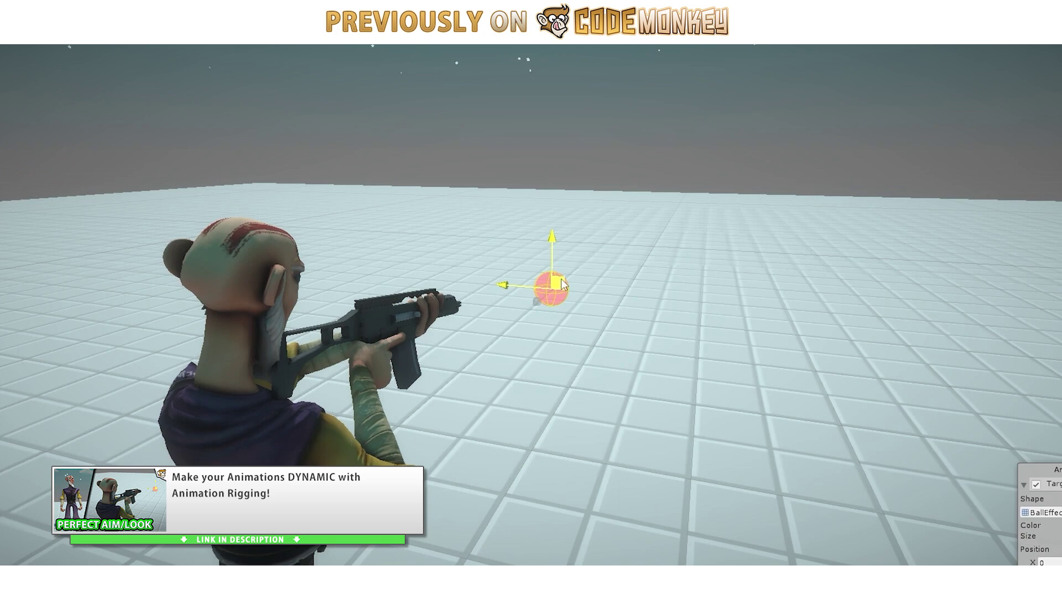
pyautogui.moveTo(563, 302); pyautogui.dragTo(973, 354)
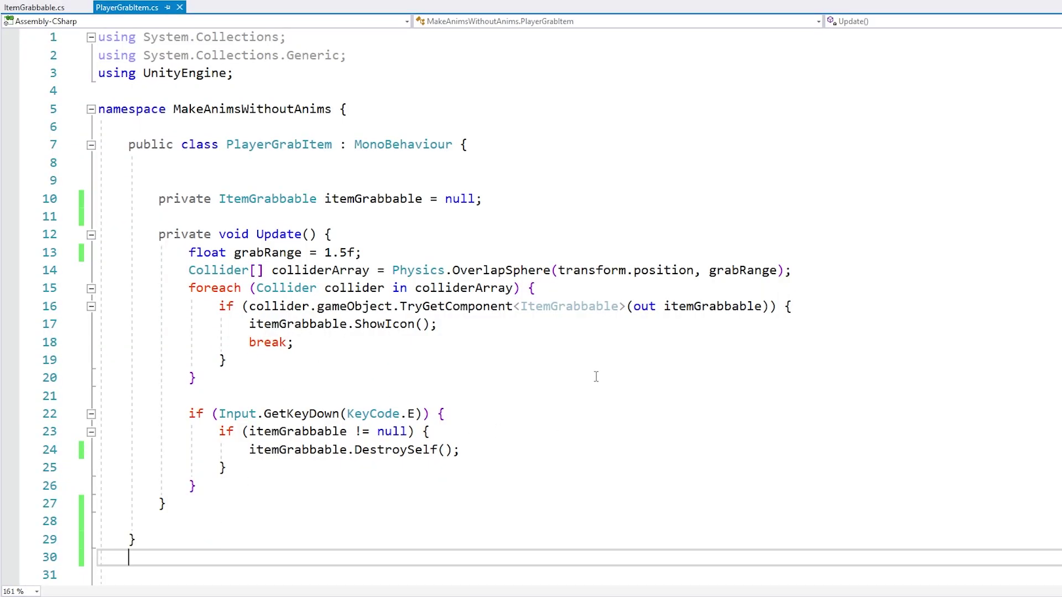
# Highlight the OverlapSphere, TryGetComponent, ShowIcon, E-key check and DestroySelf lines in PlayerGrabItem
pyautogui.moveTo(407, 270); pyautogui.dragTo(527, 264)
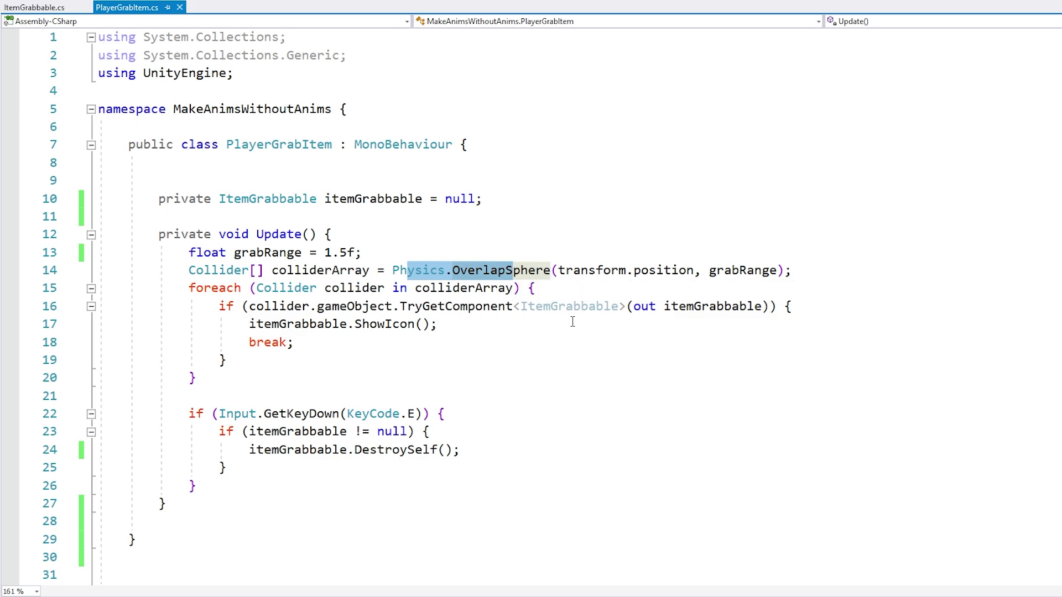
pyautogui.moveTo(543, 306); pyautogui.dragTo(740, 307)
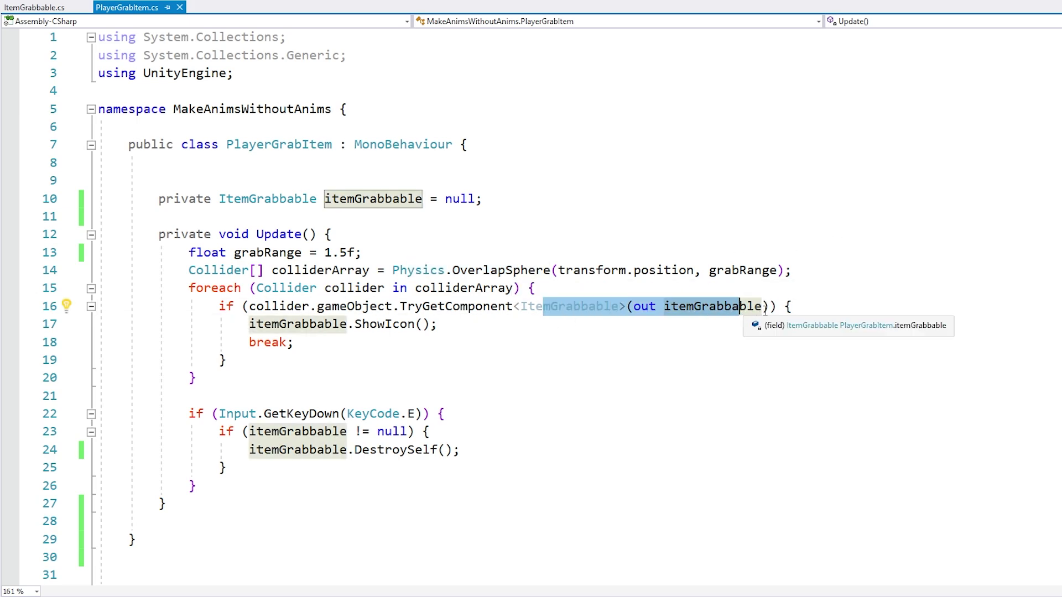
pyautogui.moveTo(316, 324); pyautogui.dragTo(436, 327)
pyautogui.moveTo(346, 414); pyautogui.dragTo(466, 414)
pyautogui.moveTo(279, 450); pyautogui.dragTo(499, 451)
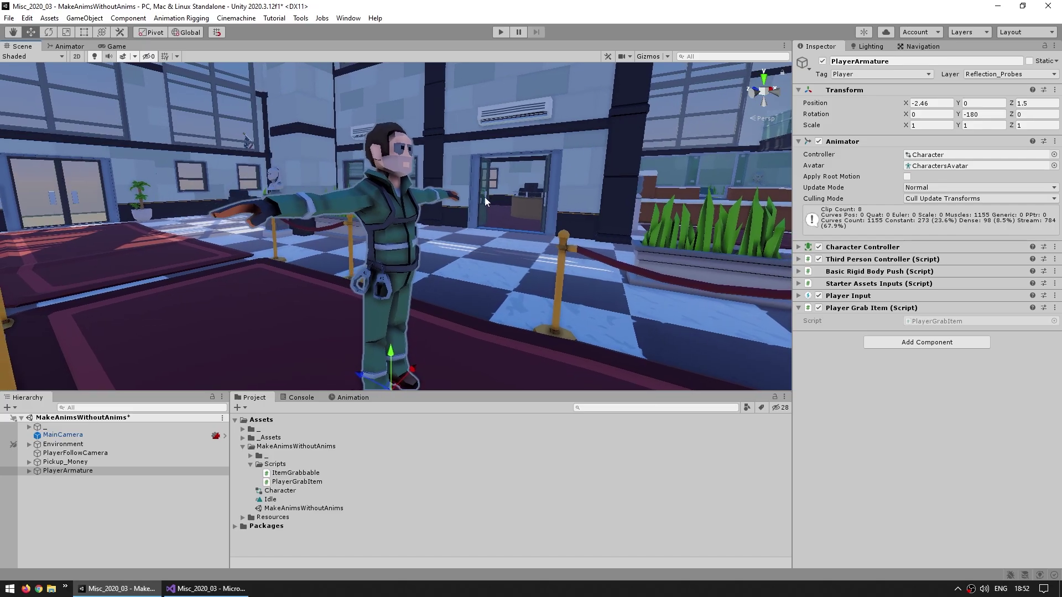
# Run Animation Rigging > Rig Setup on PlayerArmature to add a Rig Builder with Rig 1
pyautogui.click(181, 18)
pyautogui.click(186, 84)
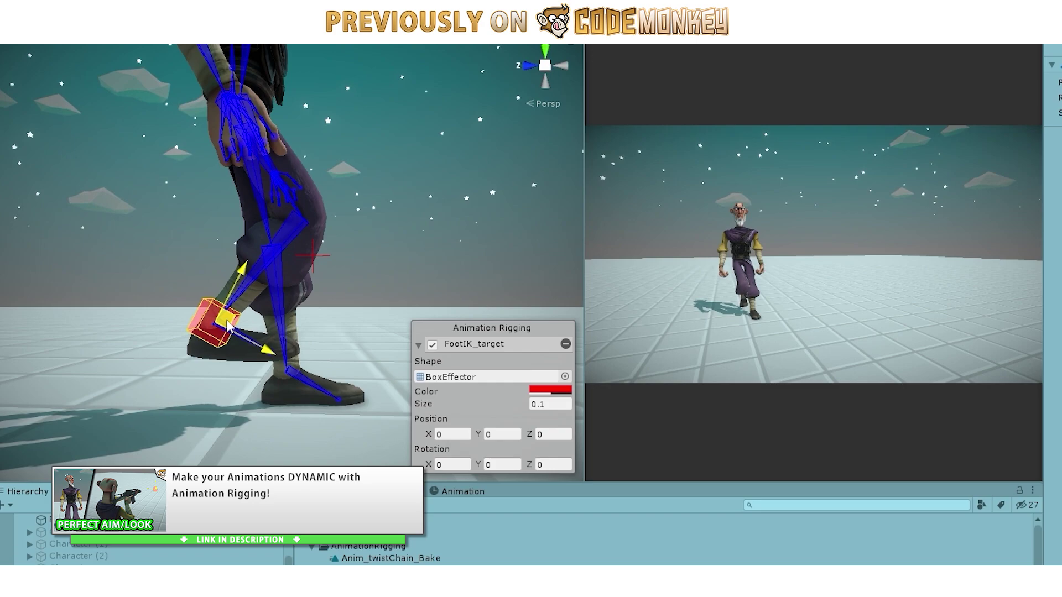
pyautogui.moveTo(228, 326); pyautogui.dragTo(382, 246)
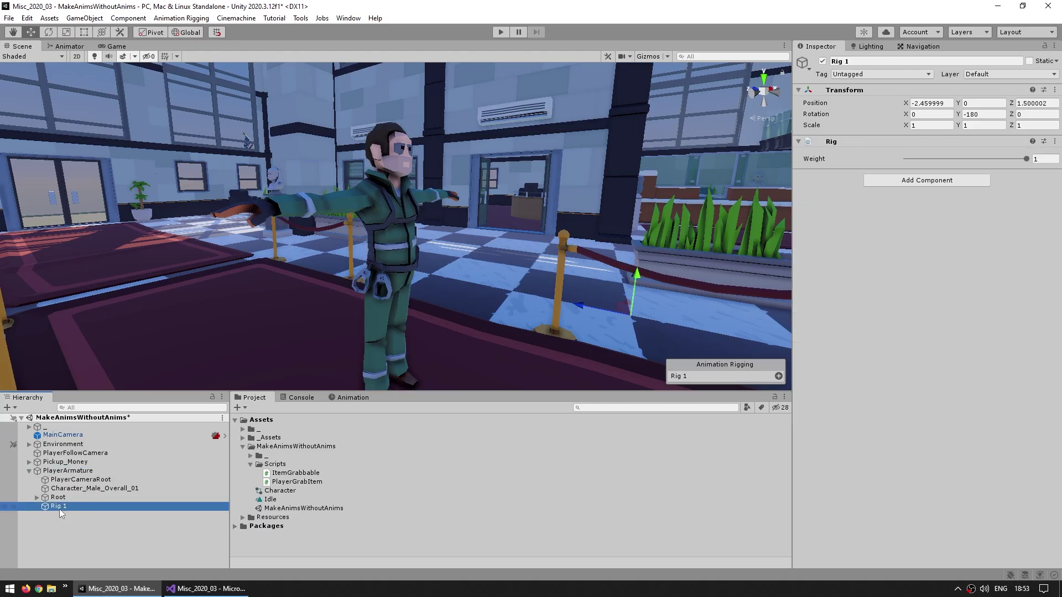
# Create an empty RightHand object under Rig 1 with a Two Bone IK Constraint
pyautogui.rightClick(59, 506)
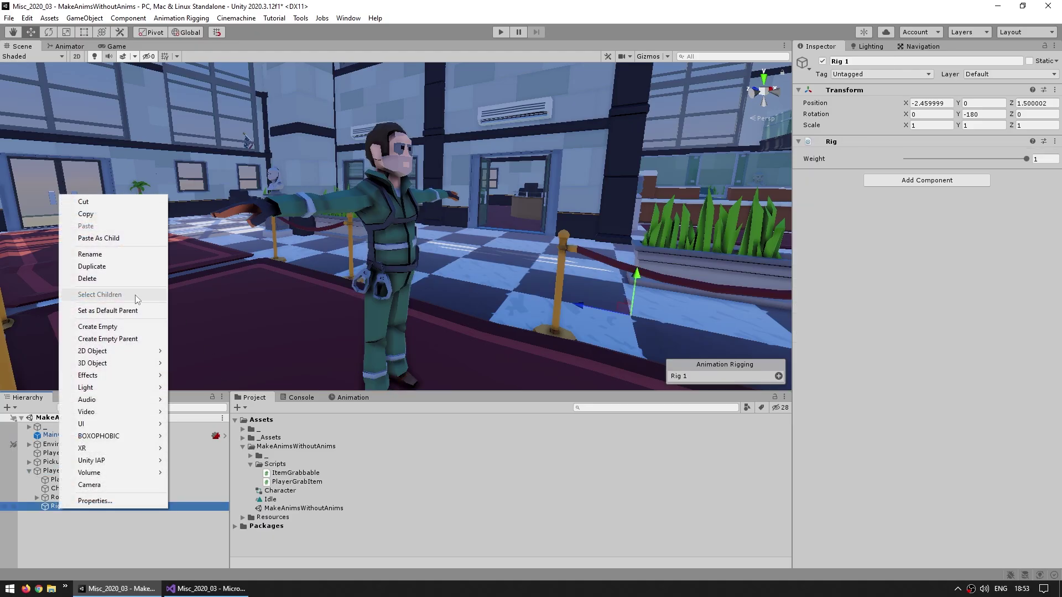
pyautogui.click(115, 330)
pyautogui.write('RightHand')
pyautogui.press('Return')
pyautogui.click(926, 146)
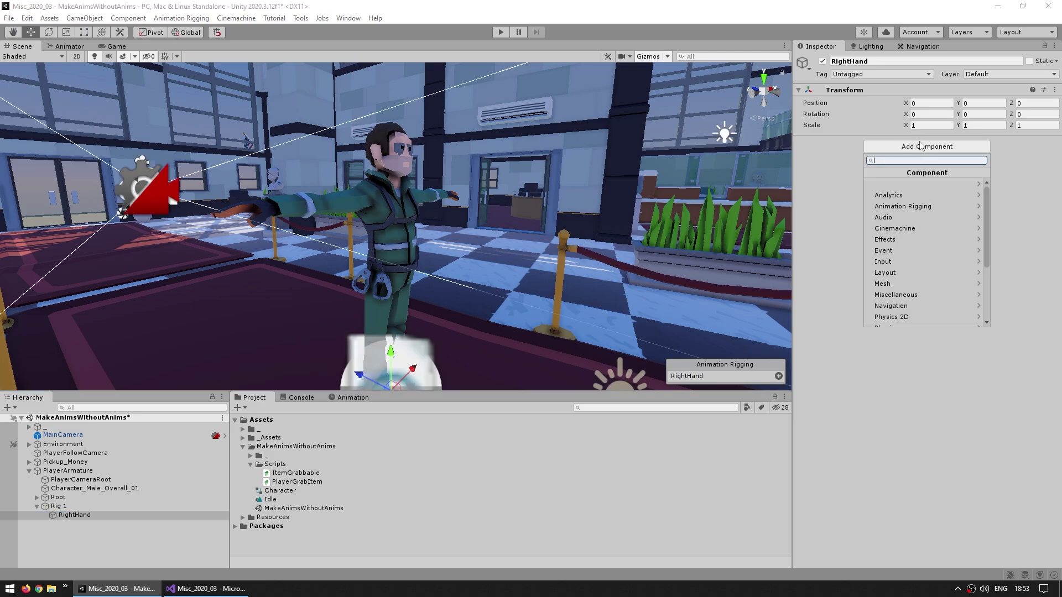
pyautogui.click(879, 207)
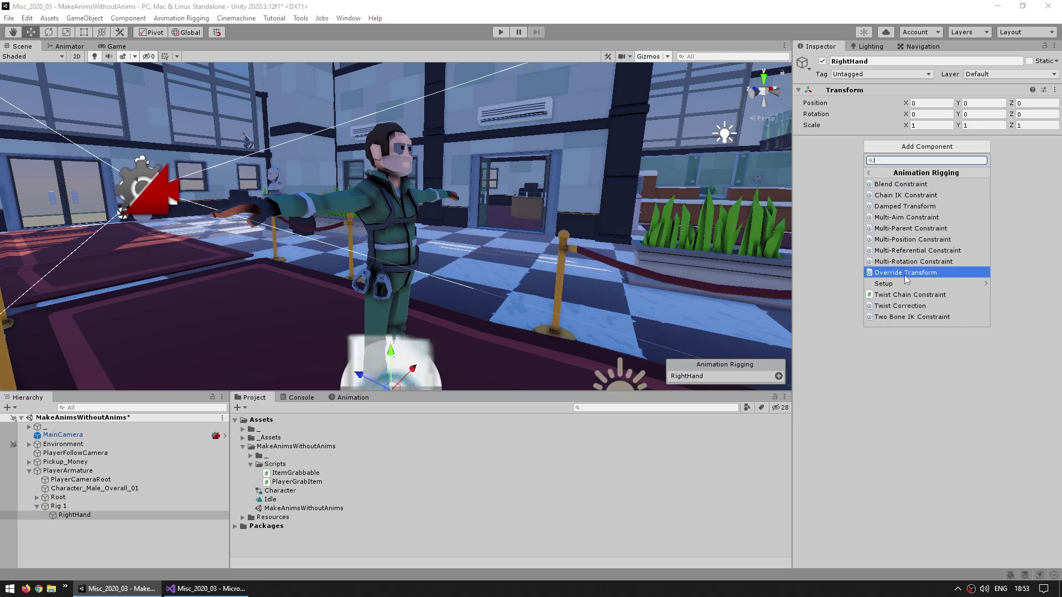
pyautogui.click(910, 318)
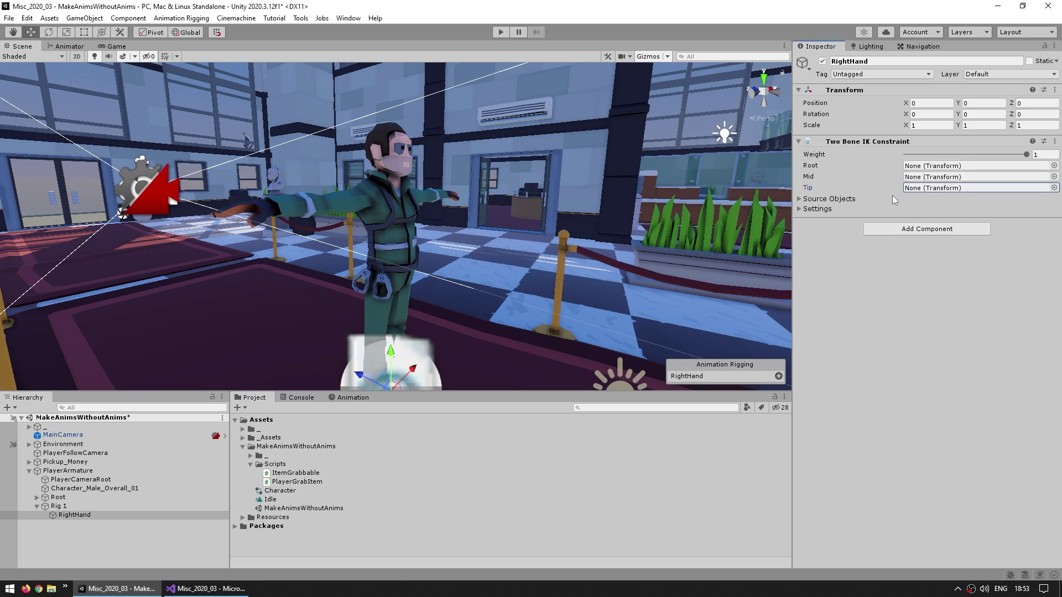
# Set Hand_R as the constraint's tip and auto-setup root, mid, target and hint from it
pyautogui.click(37, 497)
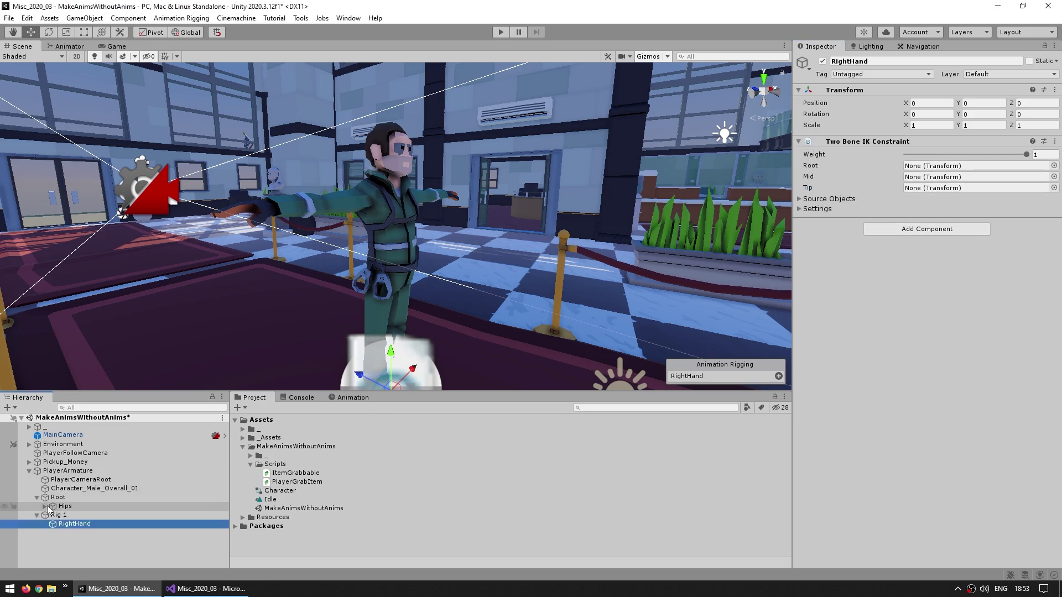
pyautogui.click(260, 209)
pyautogui.click(74, 564)
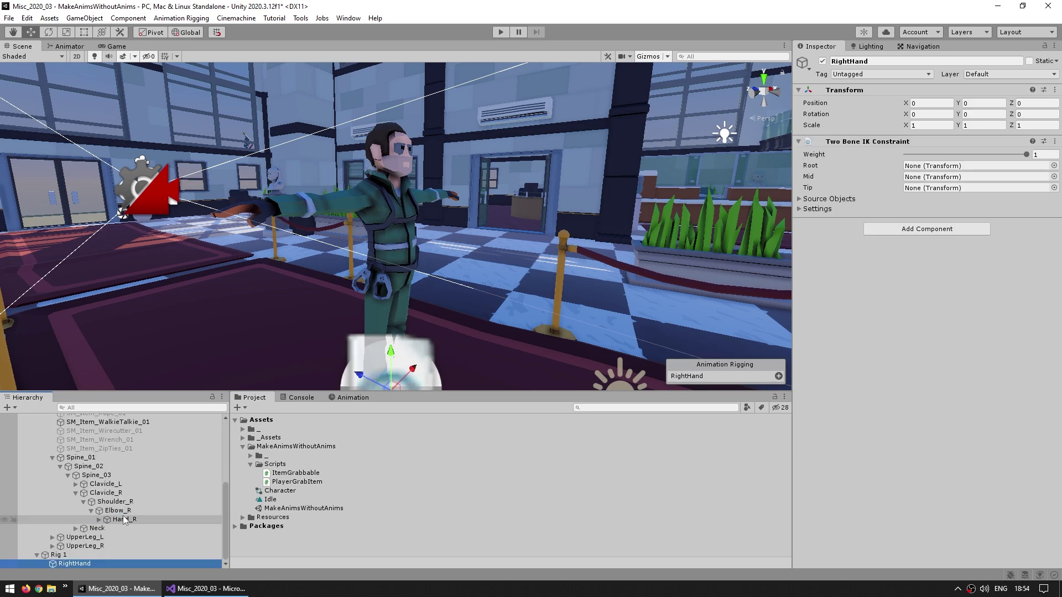
pyautogui.moveTo(123, 519); pyautogui.dragTo(913, 188)
pyautogui.rightClick(857, 142)
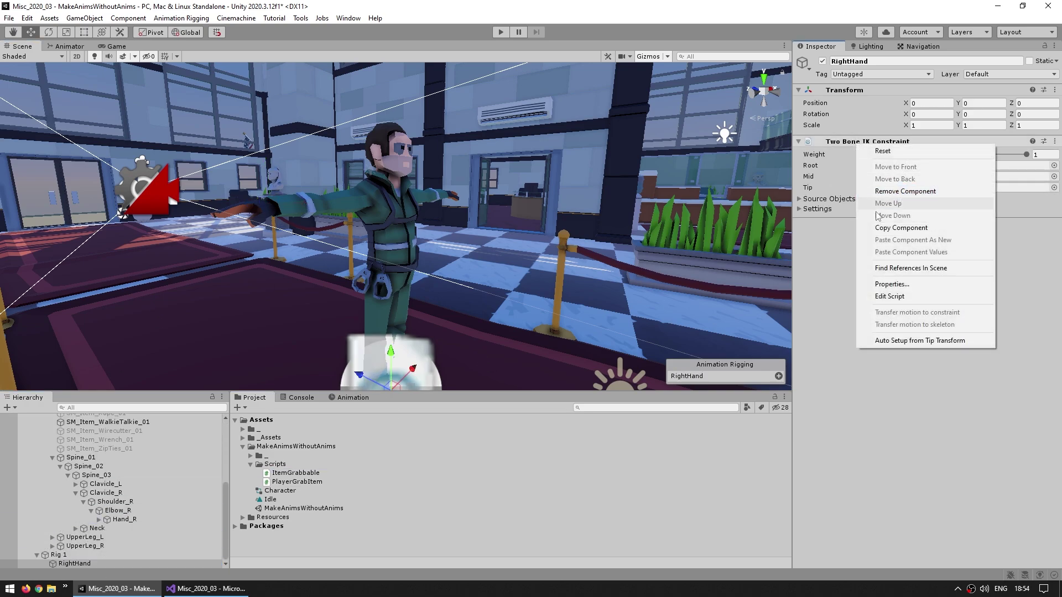
pyautogui.click(869, 339)
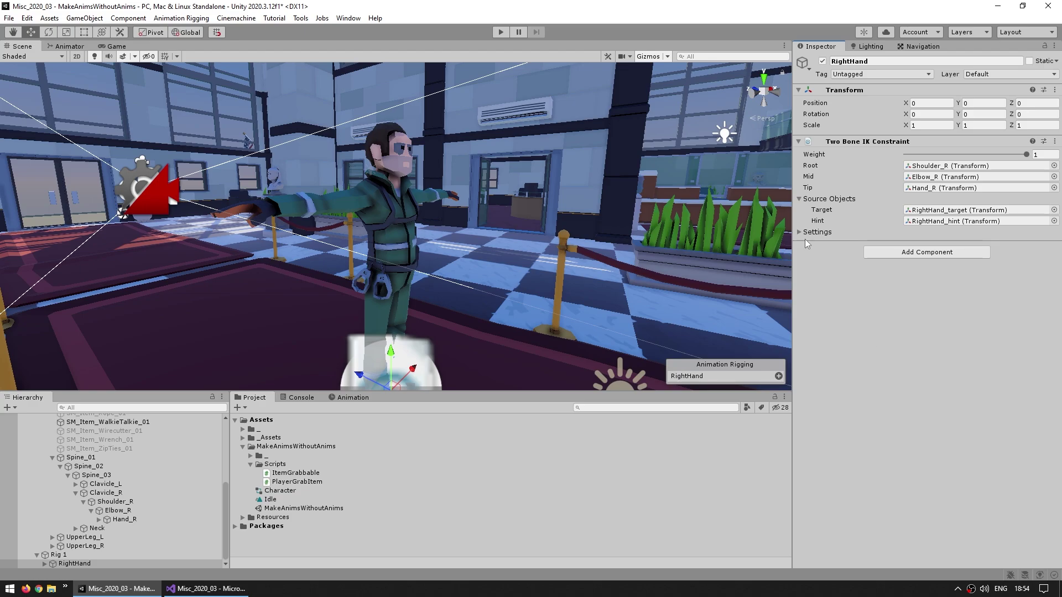
# In play mode, move RightHand_target up and forward so the right hand lifts
pyautogui.click(500, 32)
pyautogui.click(292, 290)
pyautogui.moveTo(292, 290); pyautogui.dragTo(426, 284, button='right')
pyautogui.moveTo(427, 284); pyautogui.dragTo(439, 237)
pyautogui.moveTo(509, 244); pyautogui.dragTo(483, 290, button='right')
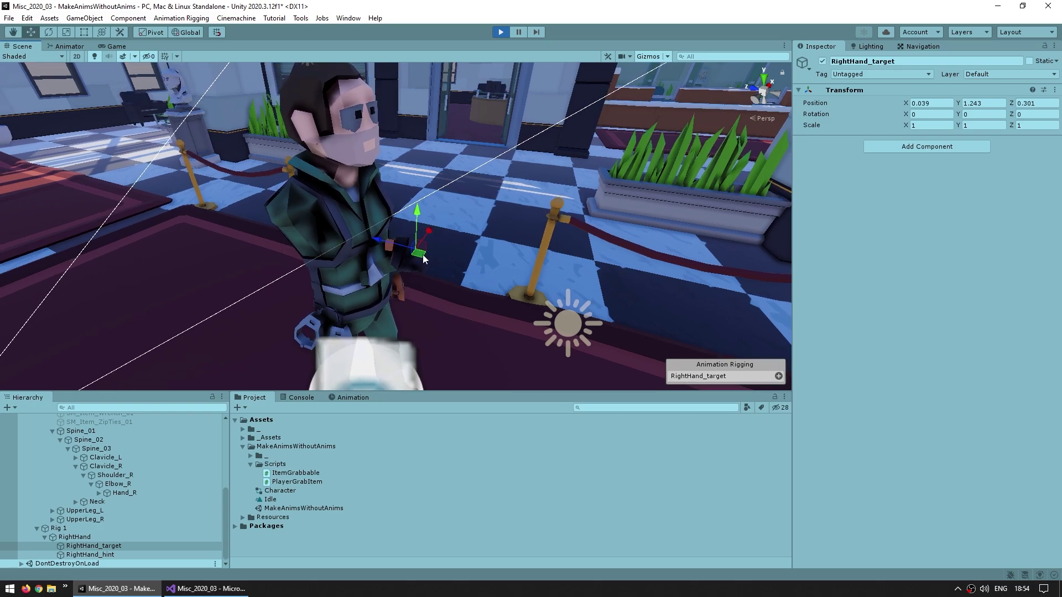
pyautogui.moveTo(424, 263); pyautogui.dragTo(448, 265)
pyautogui.press('e')
pyautogui.press('w')
pyautogui.moveTo(449, 265); pyautogui.dragTo(489, 300, button='right')
# Copy the tuned RightHand_target transform and paste its values after leaving play mode
pyautogui.rightClick(834, 92)
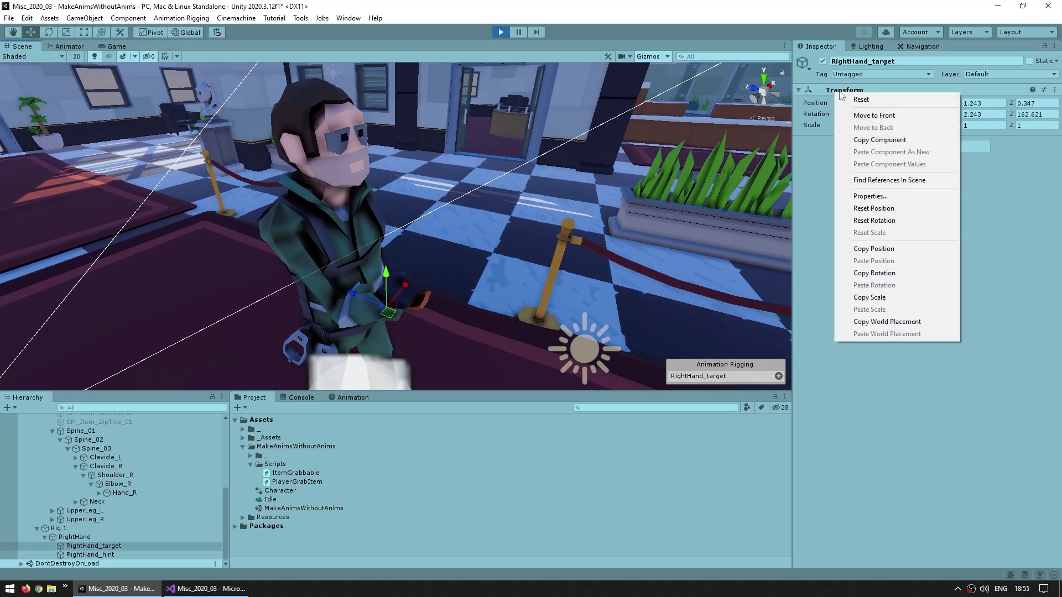
pyautogui.click(879, 139)
pyautogui.click(500, 32)
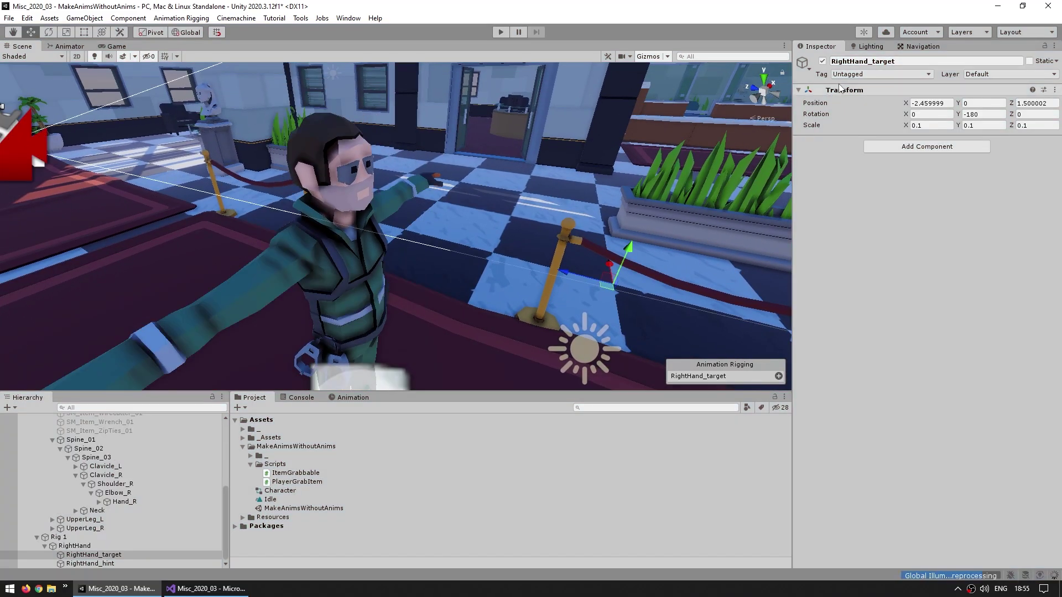
pyautogui.rightClick(846, 90)
pyautogui.click(901, 161)
# Raise RightHand_hint up and outward to elbow height, testing it in play mode
pyautogui.click(390, 375)
pyautogui.hotkey('ctrl', 'p')
pyautogui.moveTo(389, 376); pyautogui.dragTo(334, 264)
pyautogui.moveTo(334, 264); pyautogui.dragTo(406, 229, button='right')
pyautogui.moveTo(406, 230); pyautogui.dragTo(489, 195)
pyautogui.moveTo(490, 194); pyautogui.dragTo(406, 224, button='right')
pyautogui.hotkey('ctrl', 'p')
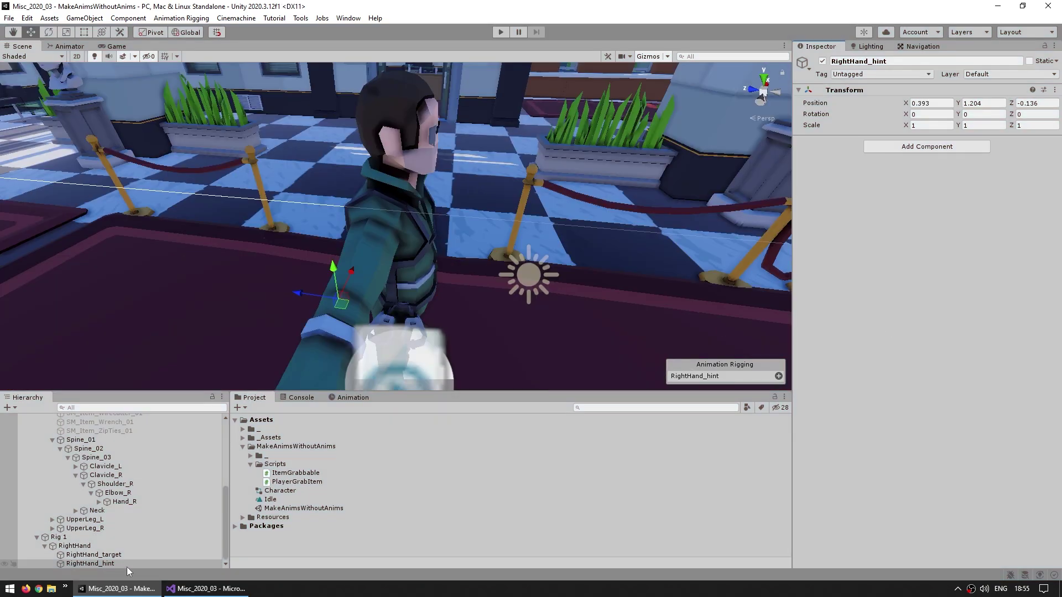
pyautogui.click(128, 556)
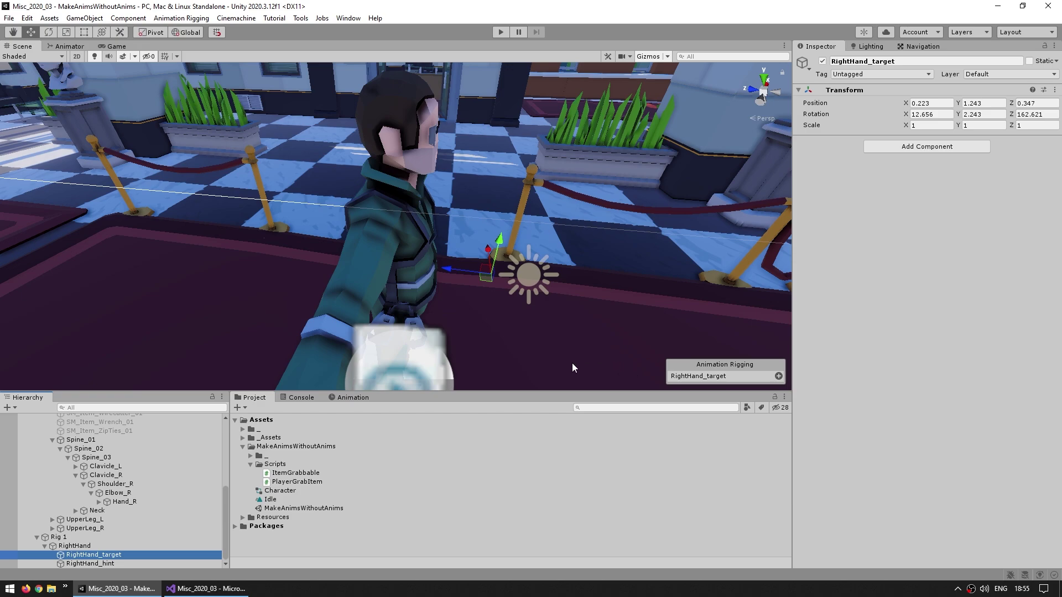
# Duplicate the Idle clip as GrabItem and add it as a state in the Character animator
pyautogui.click(451, 382)
pyautogui.doubleClick(940, 157)
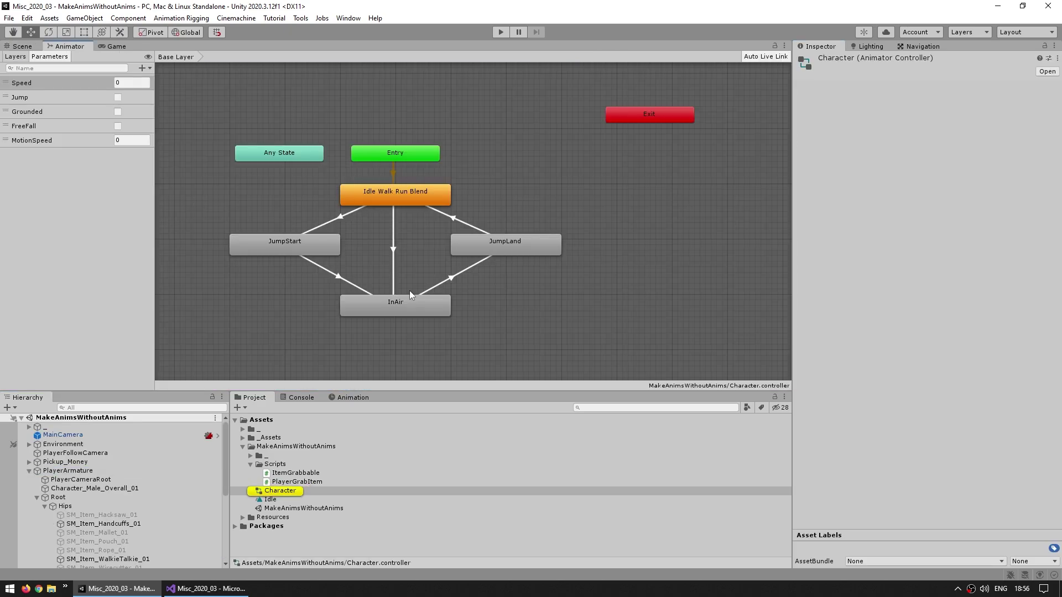
pyautogui.click(408, 194)
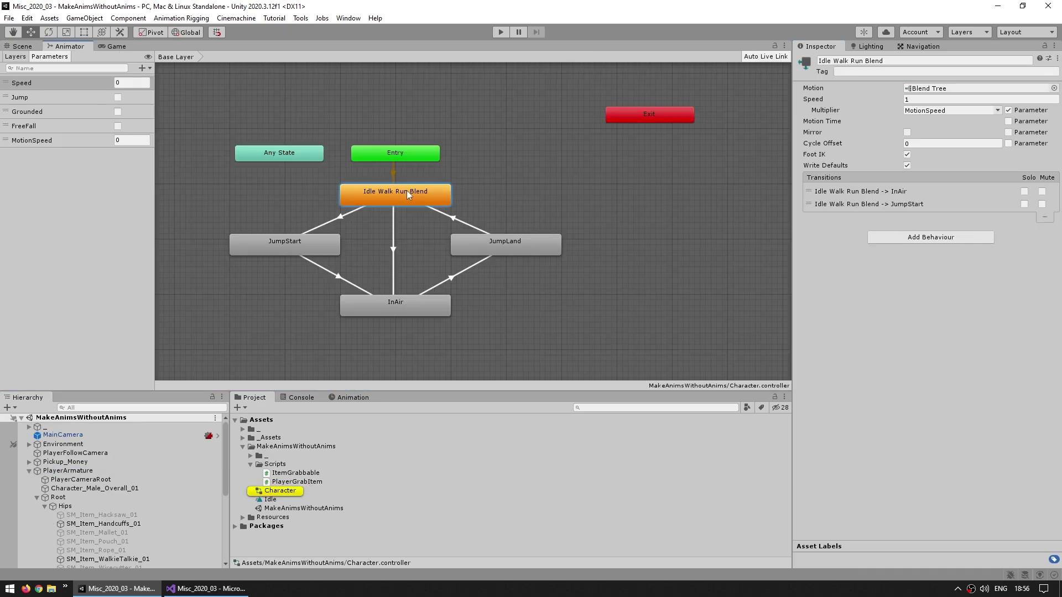
pyautogui.click(549, 353)
pyautogui.click(269, 500)
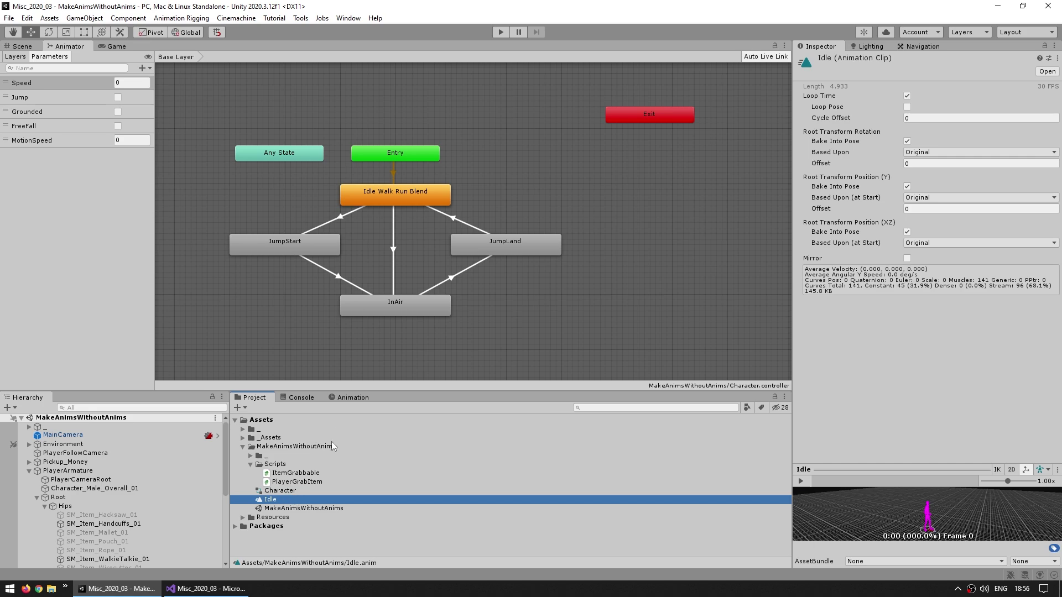
pyautogui.hotkey('ctrl', 'd')
pyautogui.write('GrabItem')
pyautogui.press('Return')
pyautogui.moveTo(283, 501); pyautogui.dragTo(537, 167)
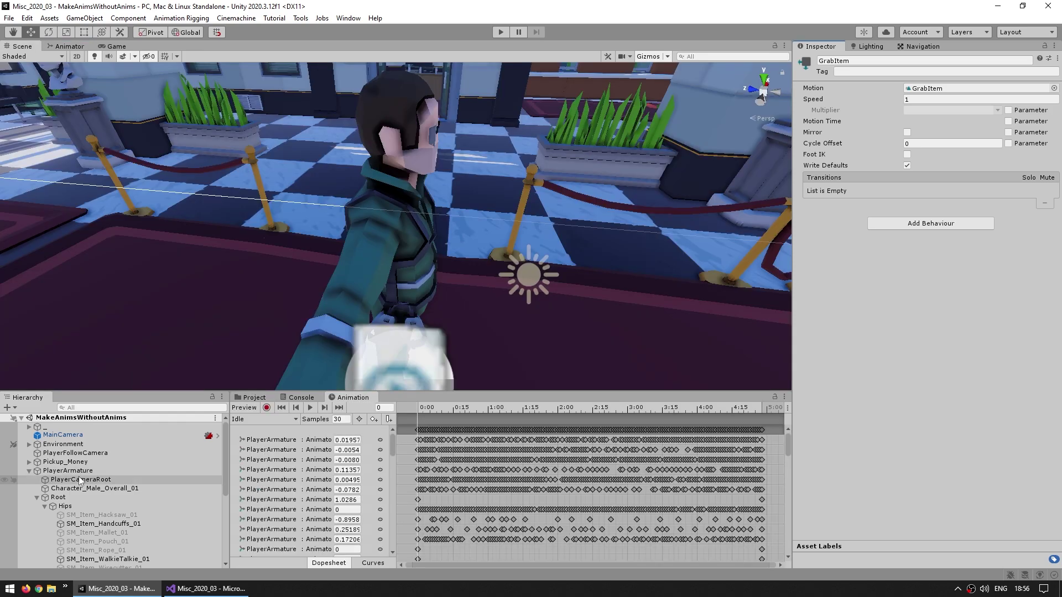
# Select PlayerArmature and pick the GrabItem clip in the Animation window's clip list
pyautogui.click(67, 471)
pyautogui.click(243, 419)
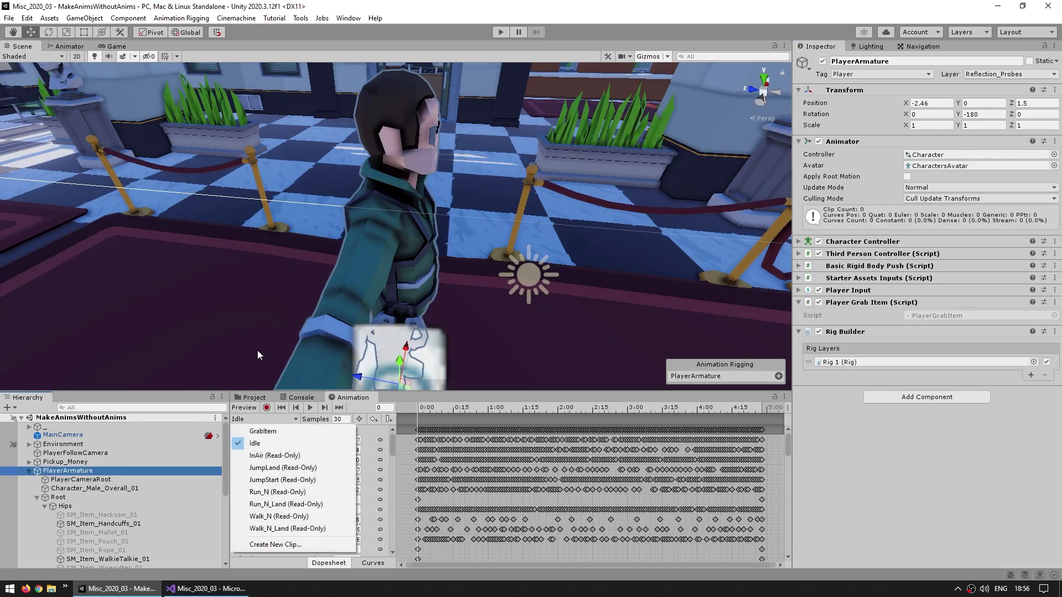
pyautogui.click(263, 432)
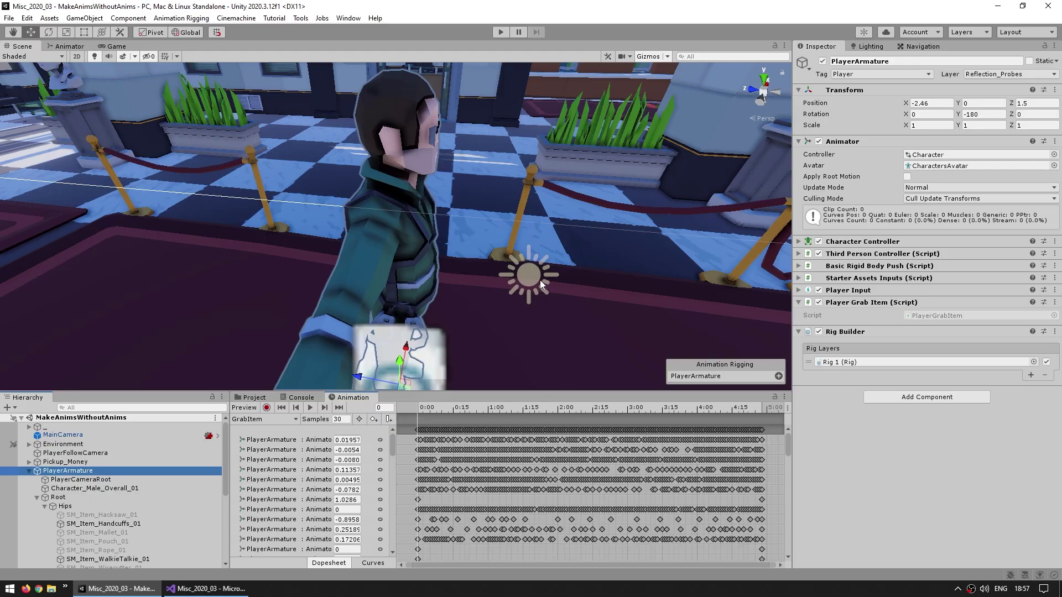
pyautogui.moveTo(537, 278); pyautogui.dragTo(484, 296, button='right')
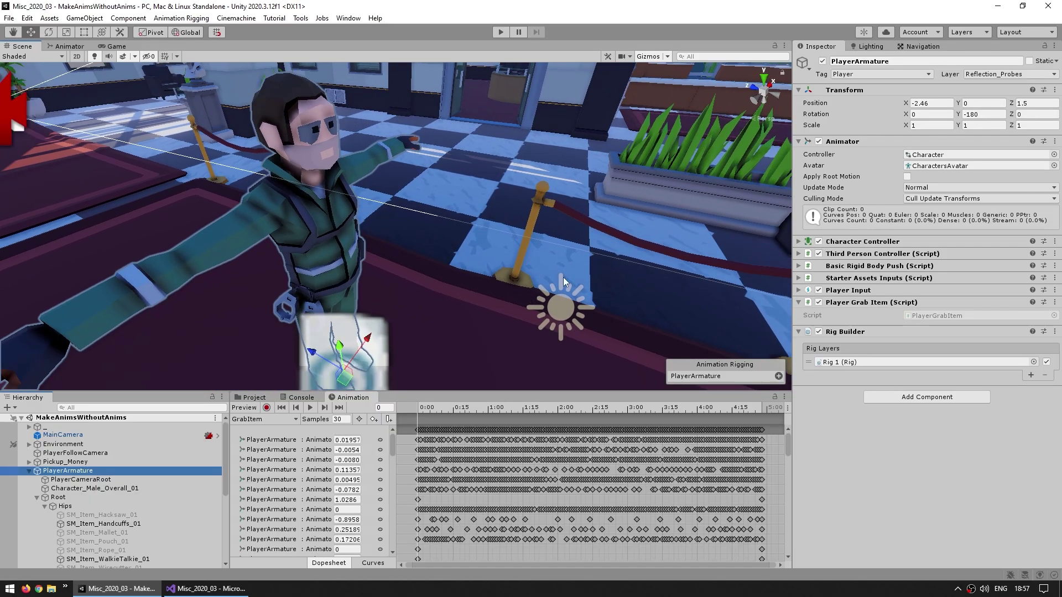
pyautogui.click(267, 408)
pyautogui.scroll(-5, 120, 536)
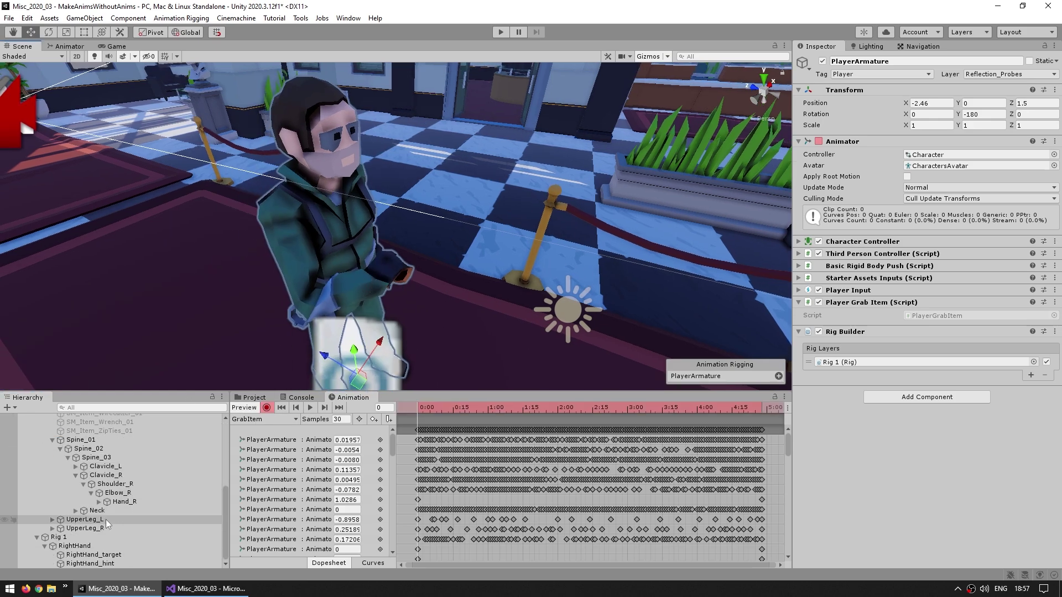
pyautogui.click(95, 554)
pyautogui.moveTo(376, 288); pyautogui.dragTo(409, 293)
pyautogui.scroll(-10, 299, 534)
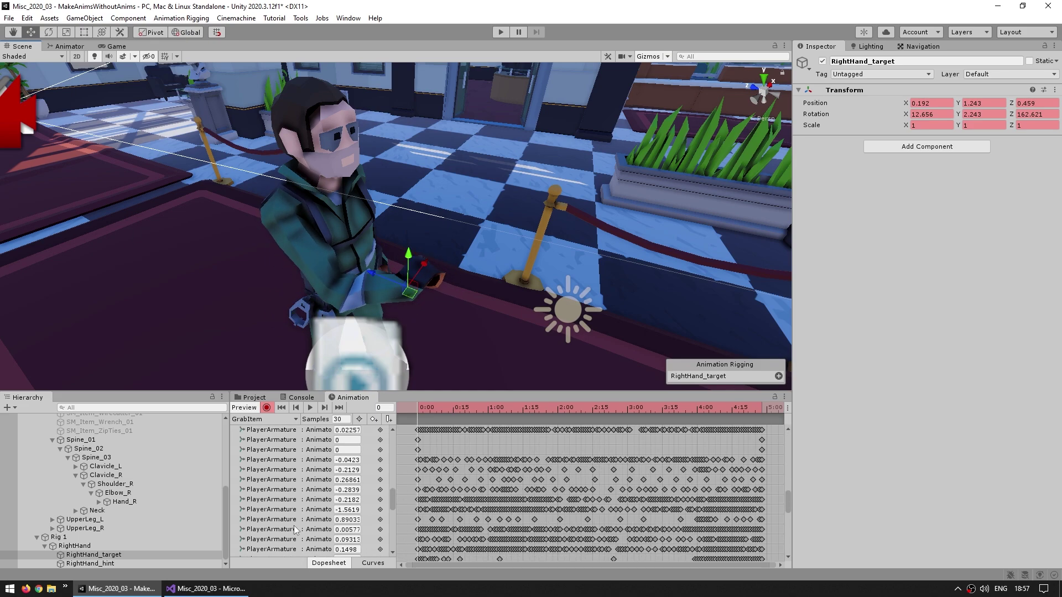
pyautogui.click(299, 529)
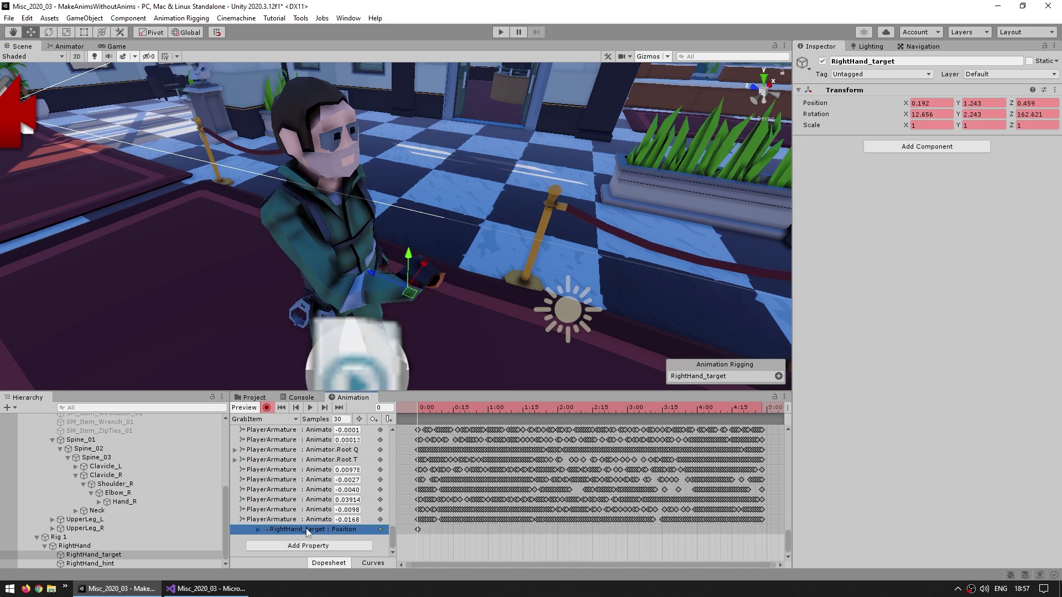
pyautogui.moveTo(478, 408); pyautogui.dragTo(491, 408)
pyautogui.moveTo(411, 293); pyautogui.dragTo(305, 264)
pyautogui.moveTo(486, 409)
pyautogui.mouseDown()
pyautogui.moveTo(442, 407)
pyautogui.moveTo(479, 409)
pyautogui.mouseUp()
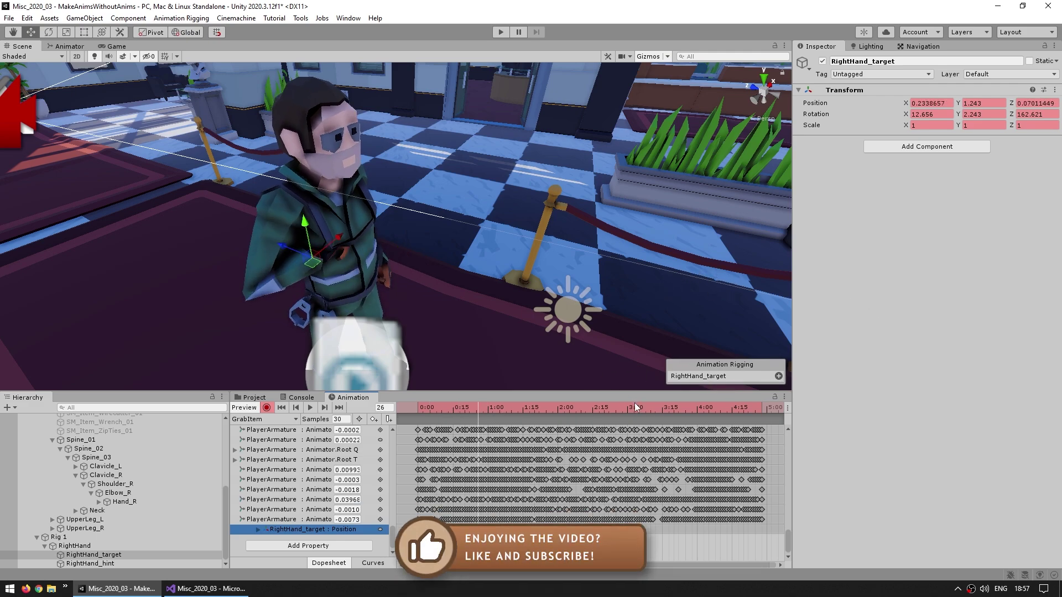
pyautogui.moveTo(463, 407); pyautogui.dragTo(419, 407)
pyautogui.scroll(1, 422, 283)
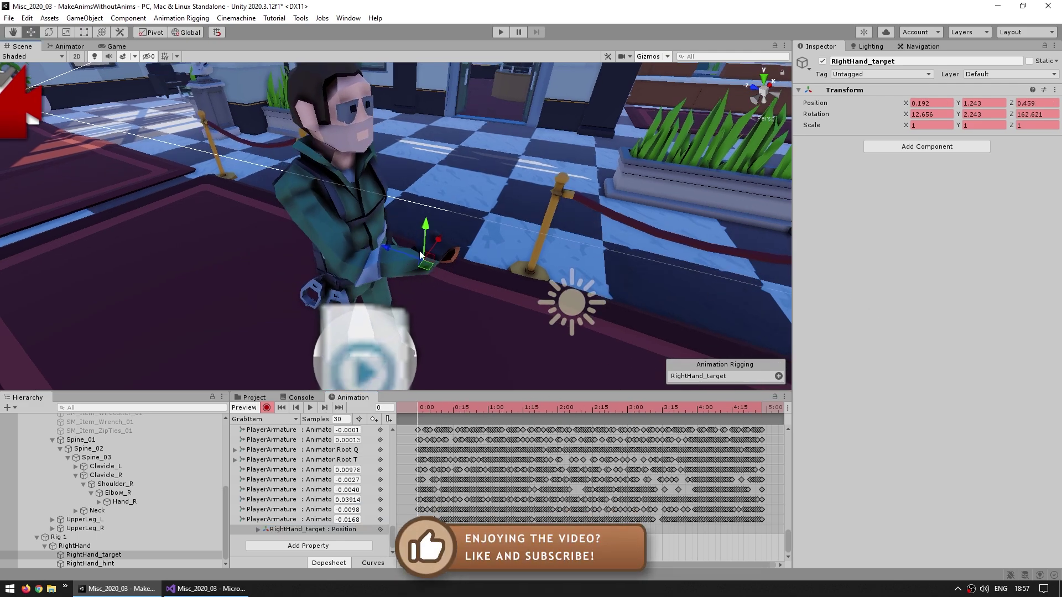
pyautogui.keyDown('alt'); pyautogui.moveTo(413, 263); pyautogui.dragTo(504, 266); pyautogui.keyUp('alt')
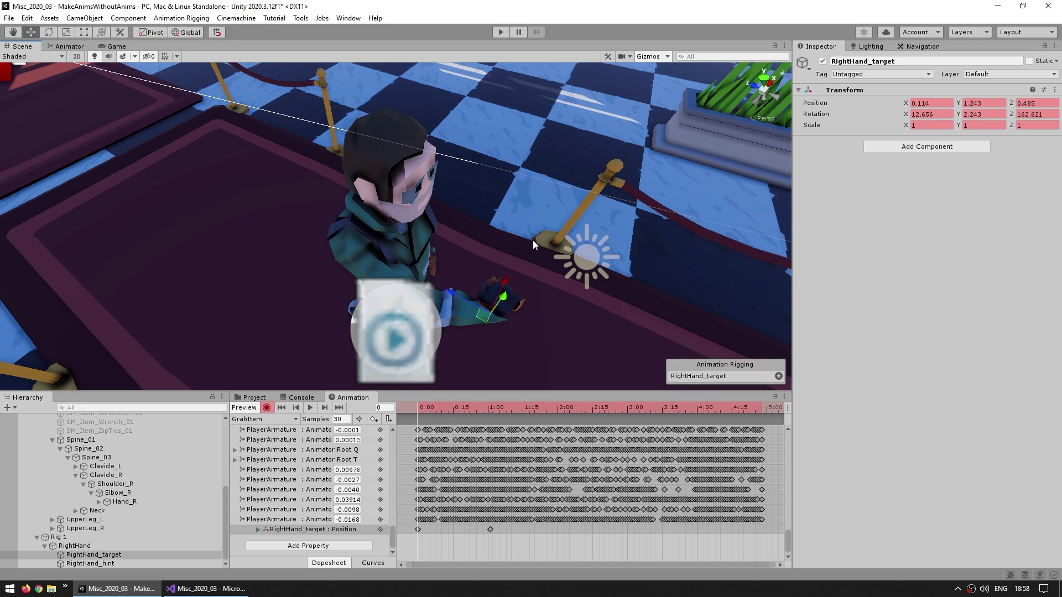
pyautogui.keyDown('alt'); pyautogui.moveTo(458, 330); pyautogui.dragTo(497, 203); pyautogui.keyUp('alt')
pyautogui.click(274, 531)
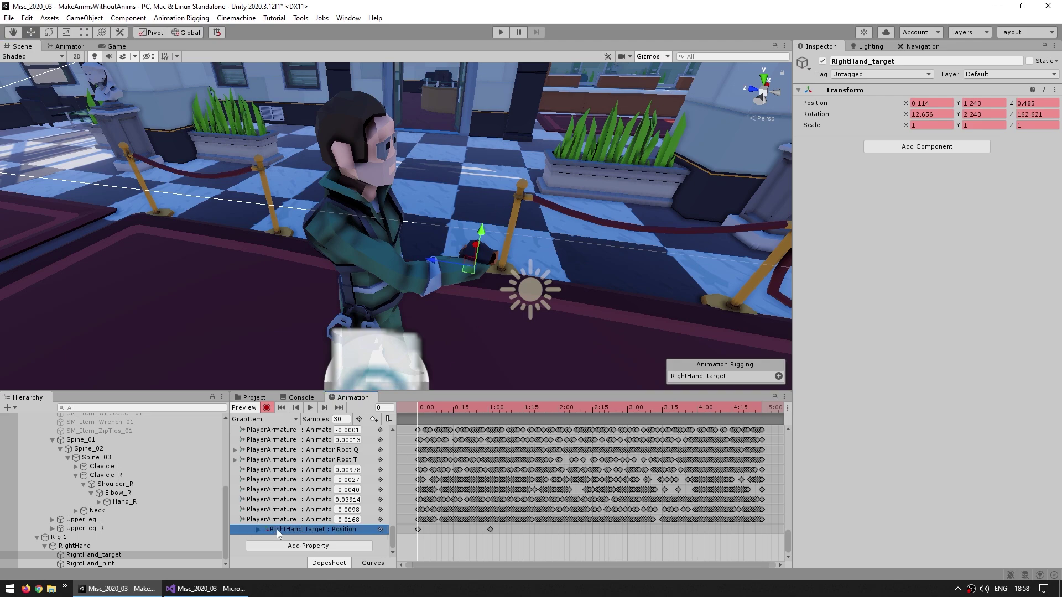
pyautogui.press('Delete')
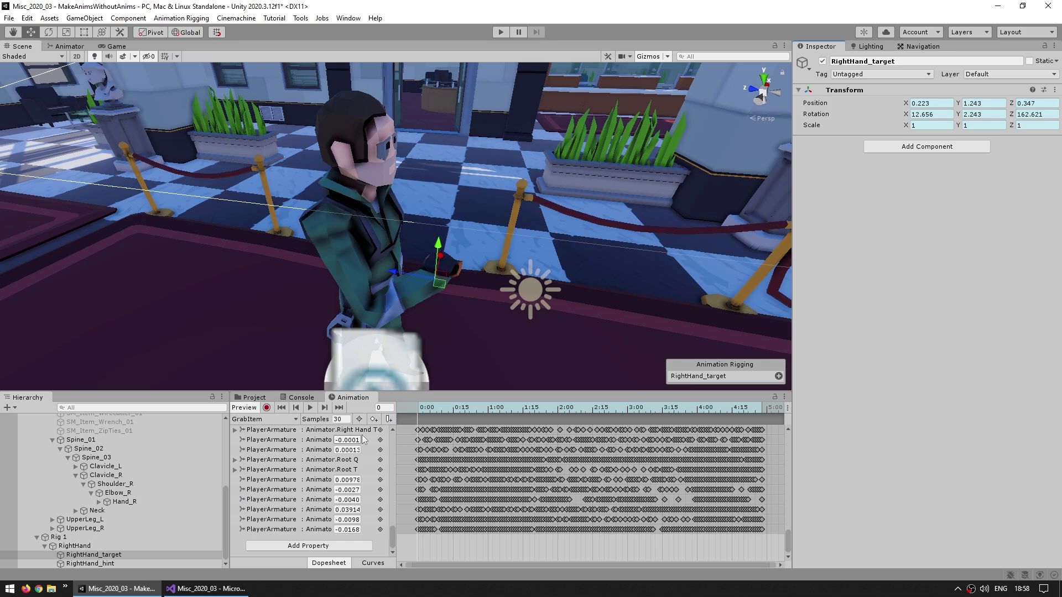
# Record RightHand Two Bone IK weight keys: 0 at frame 0, 1 at frames 34 and 60
pyautogui.click(265, 407)
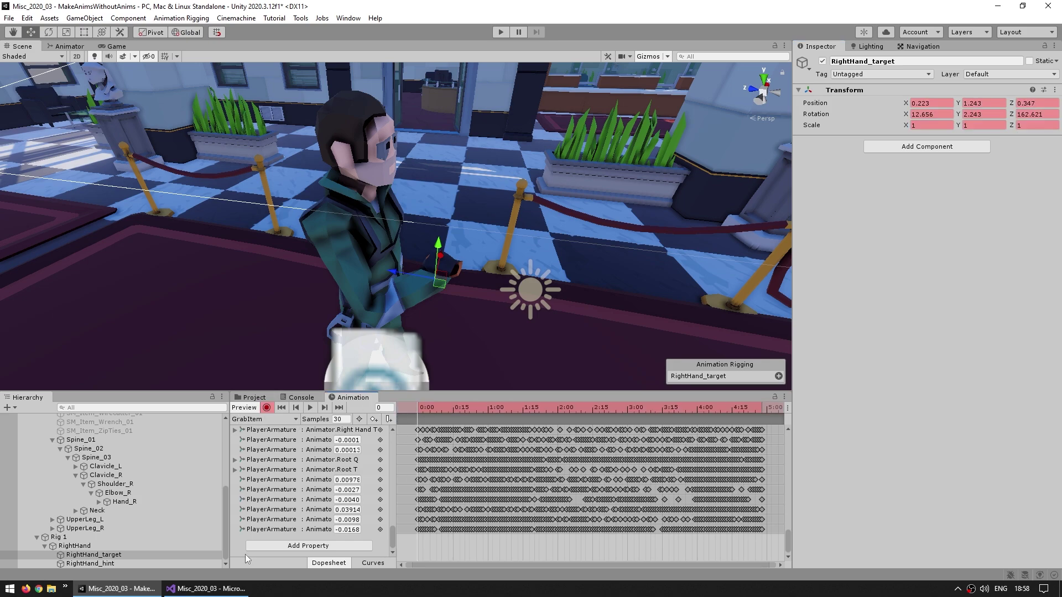
pyautogui.click(66, 546)
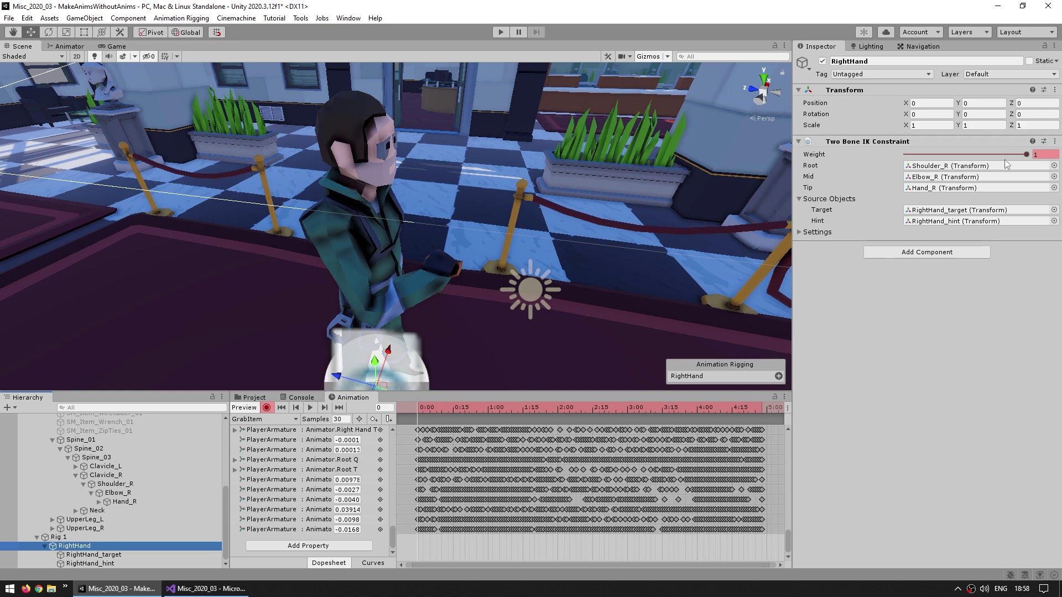
pyautogui.moveTo(1026, 155); pyautogui.dragTo(707, 182)
pyautogui.moveTo(427, 410); pyautogui.dragTo(490, 411)
pyautogui.moveTo(1022, 151); pyautogui.dragTo(1034, 154)
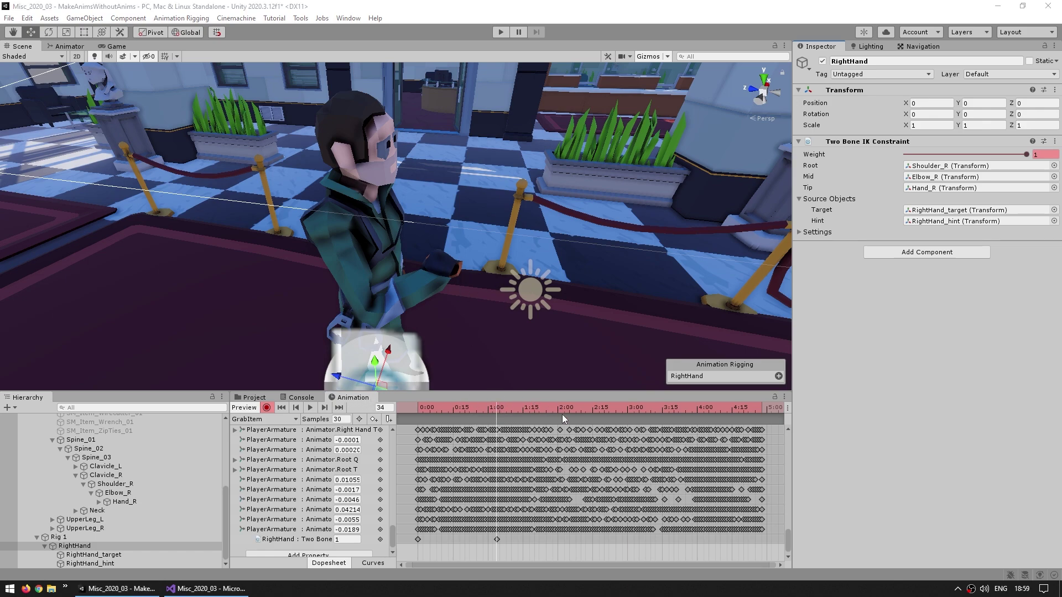
pyautogui.moveTo(491, 403); pyautogui.dragTo(559, 409)
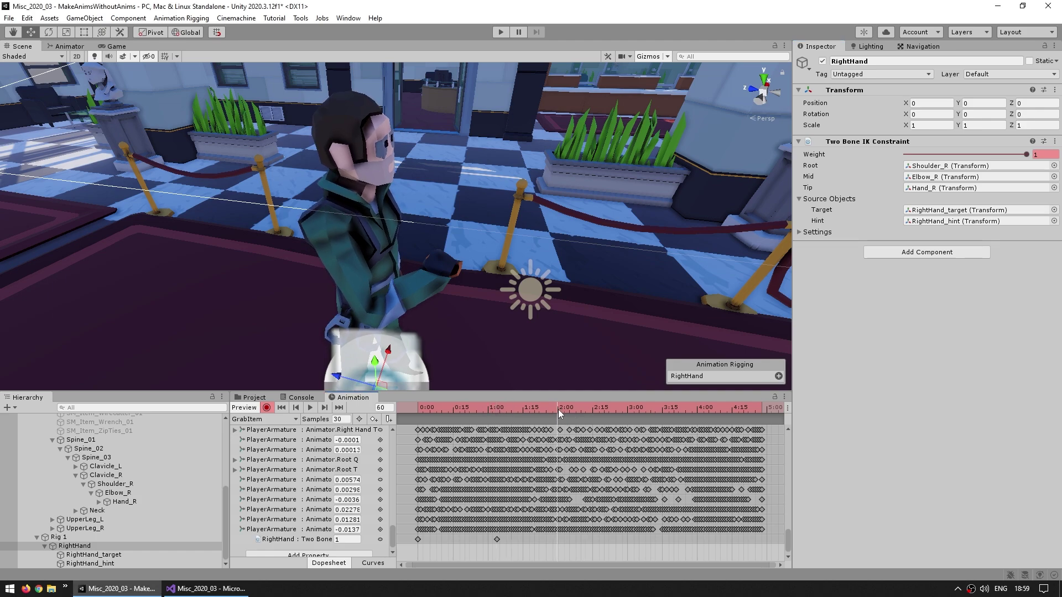
pyautogui.click(996, 154)
pyautogui.moveTo(499, 408)
pyautogui.mouseDown()
pyautogui.moveTo(417, 409)
pyautogui.moveTo(522, 407)
pyautogui.moveTo(430, 413)
pyautogui.moveTo(508, 412)
pyautogui.mouseUp()
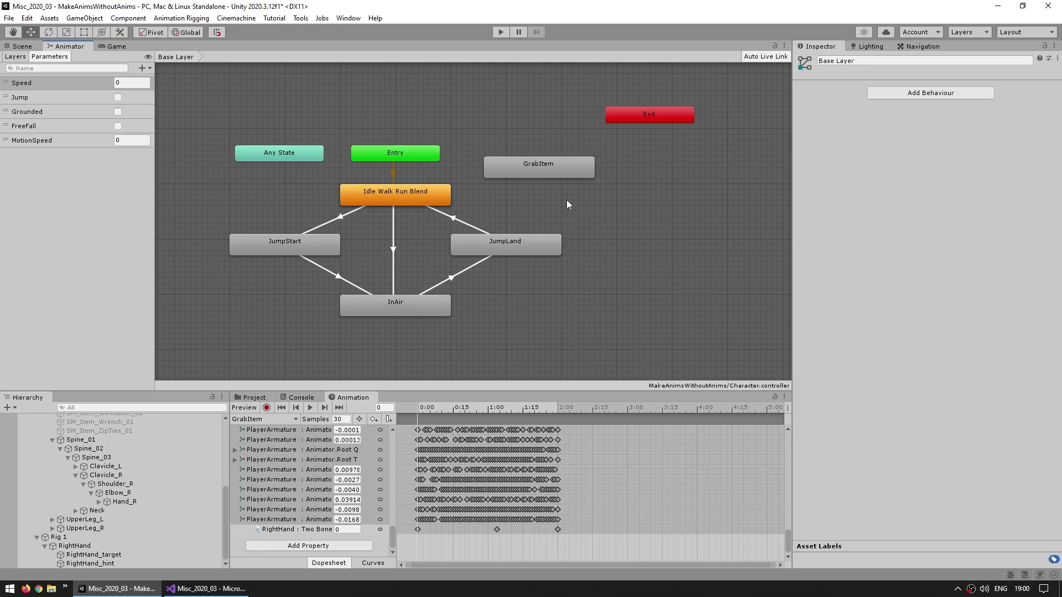
# Create a transition from Idle Walk Run Blend to GrabItem with exit time turned off
pyautogui.moveTo(566, 200); pyautogui.dragTo(519, 248, button='middle')
pyautogui.rightClick(373, 239)
pyautogui.click(406, 247)
pyautogui.click(496, 208)
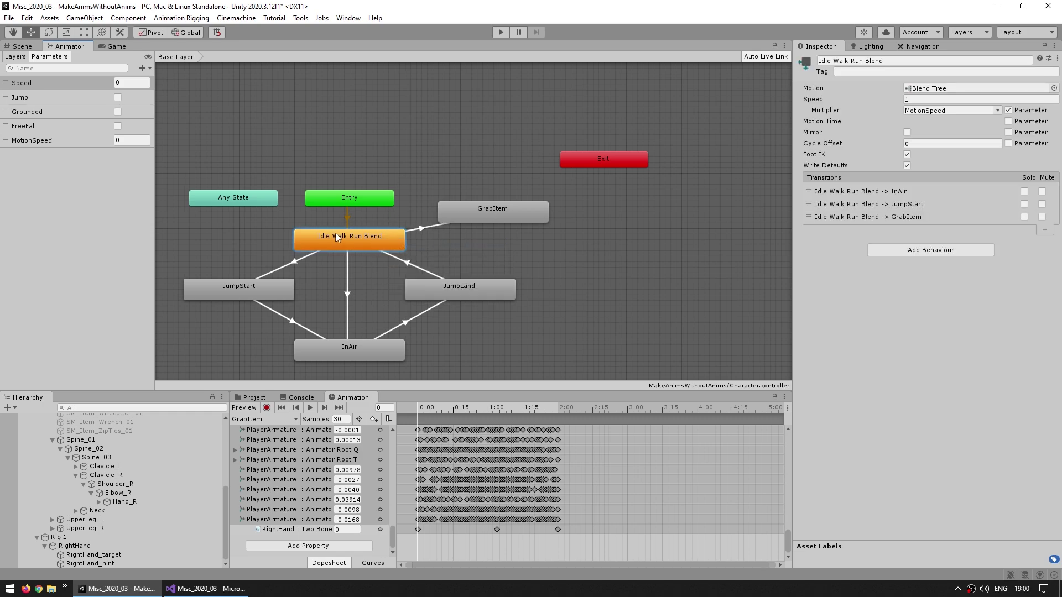
pyautogui.click(509, 212)
pyautogui.moveTo(509, 212); pyautogui.dragTo(515, 191)
pyautogui.click(424, 217)
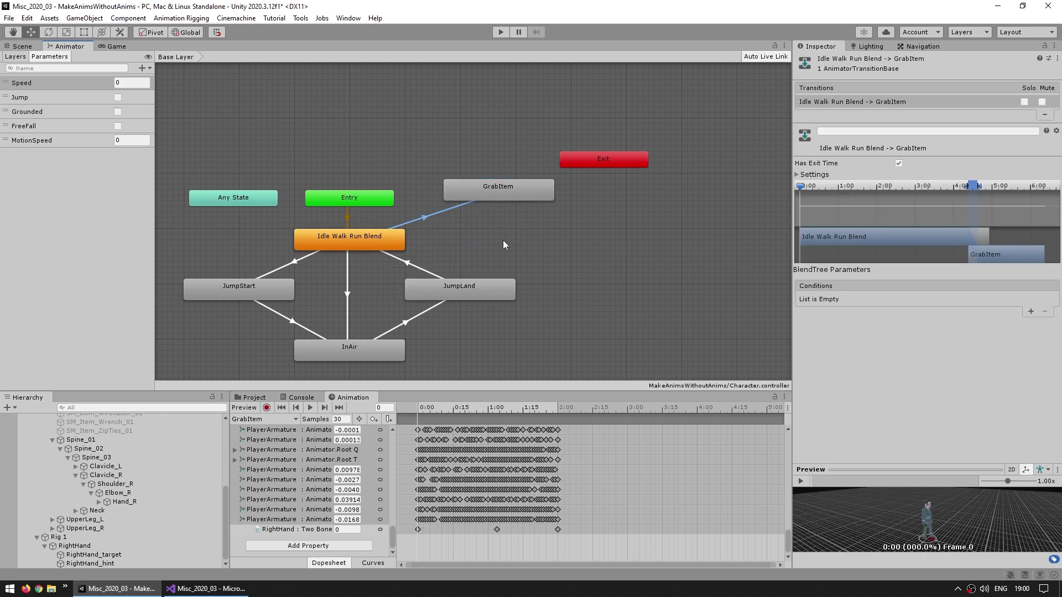
pyautogui.click(899, 163)
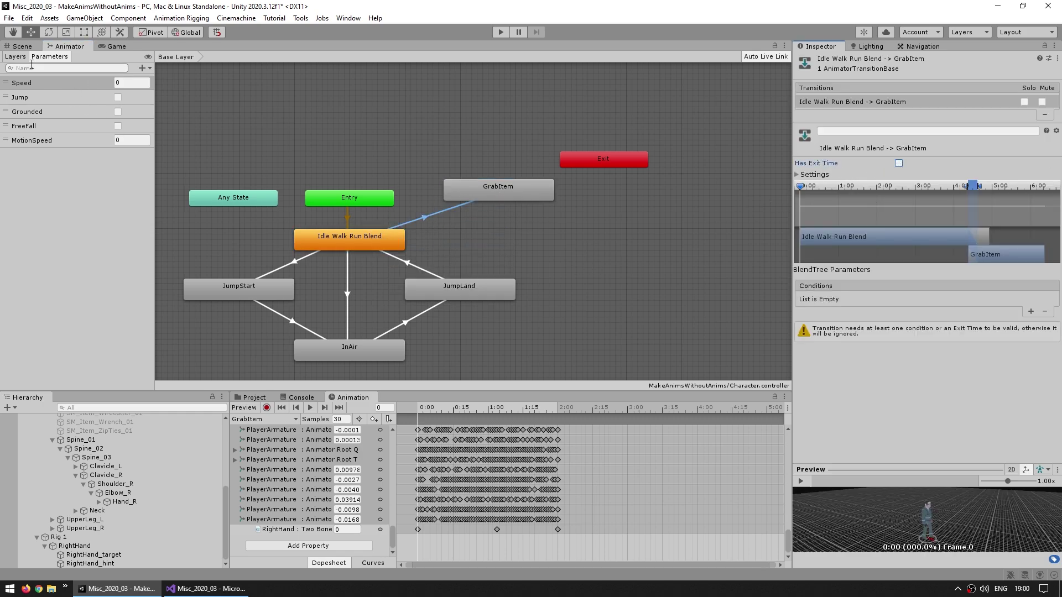
pyautogui.click(31, 172)
# Add a trigger parameter named GrabItem to the Animator
pyautogui.click(142, 69)
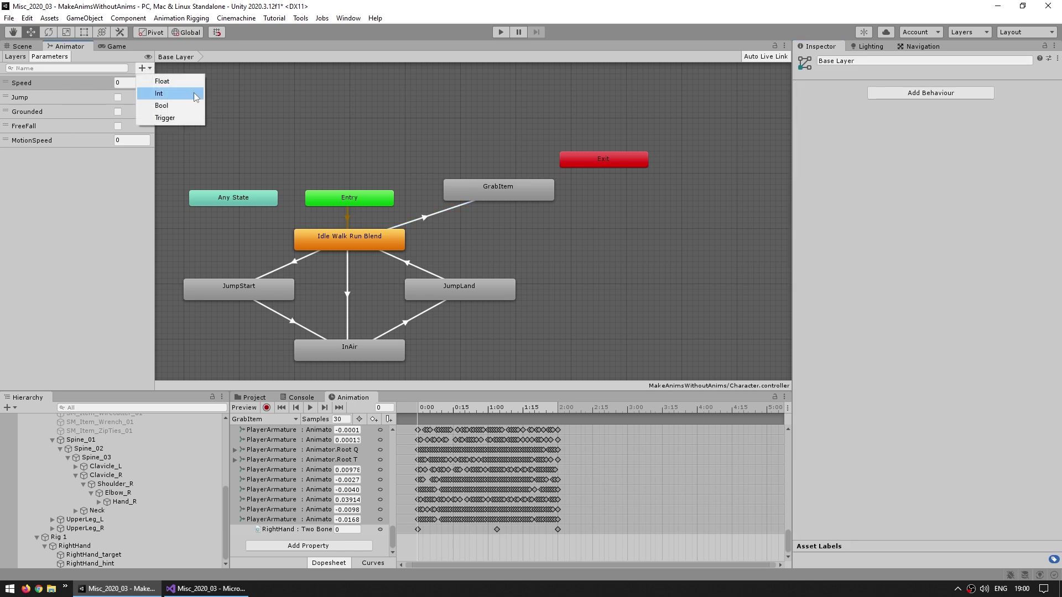
pyautogui.click(160, 119)
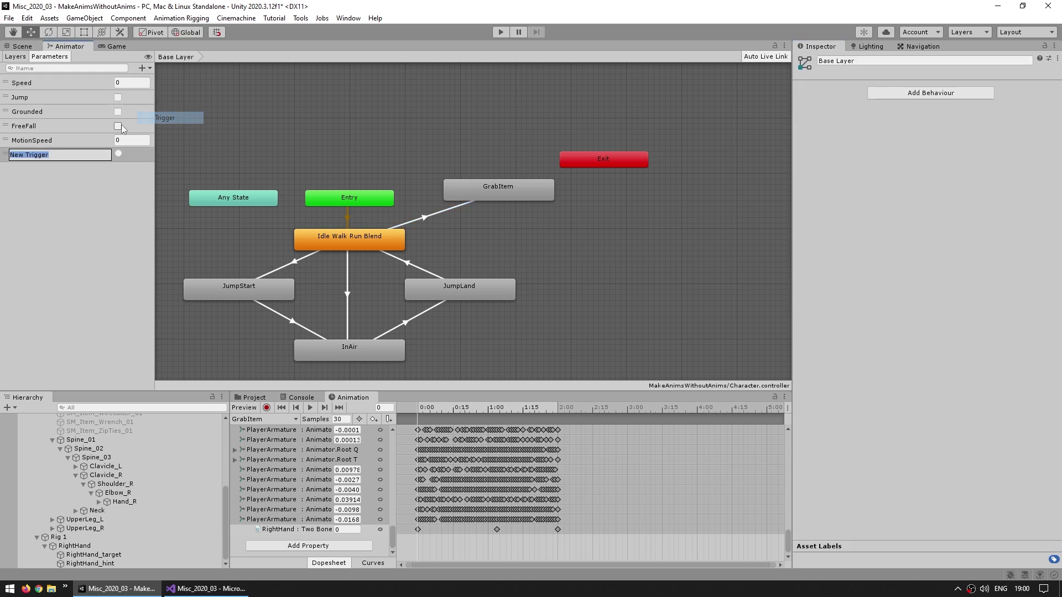
pyautogui.write('GrabItem')
pyautogui.press('Return')
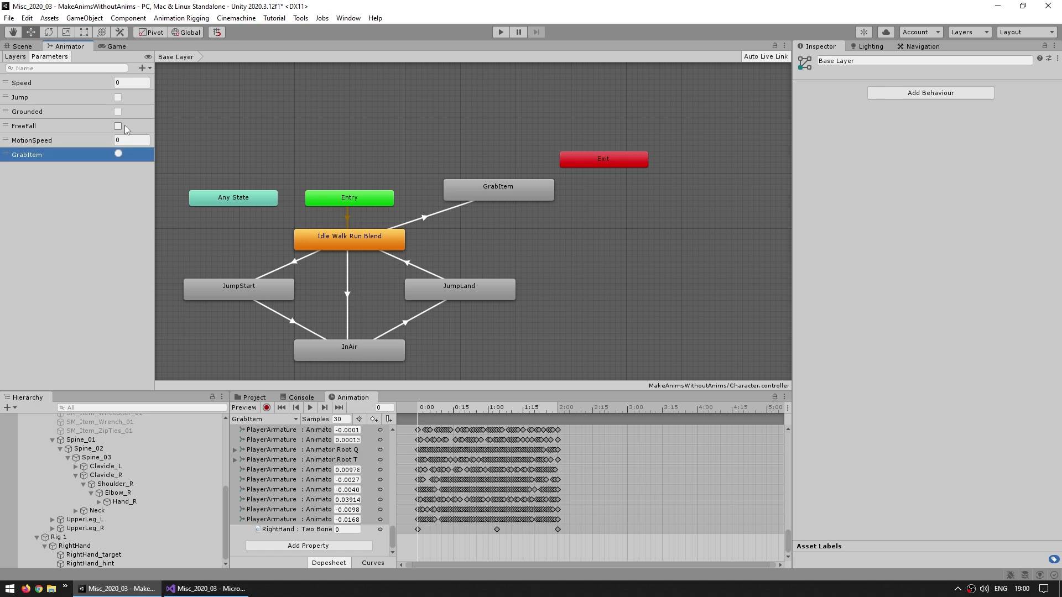
# Give the Idle Walk Run Blend → GrabItem transition a GrabItem trigger condition
pyautogui.click(427, 217)
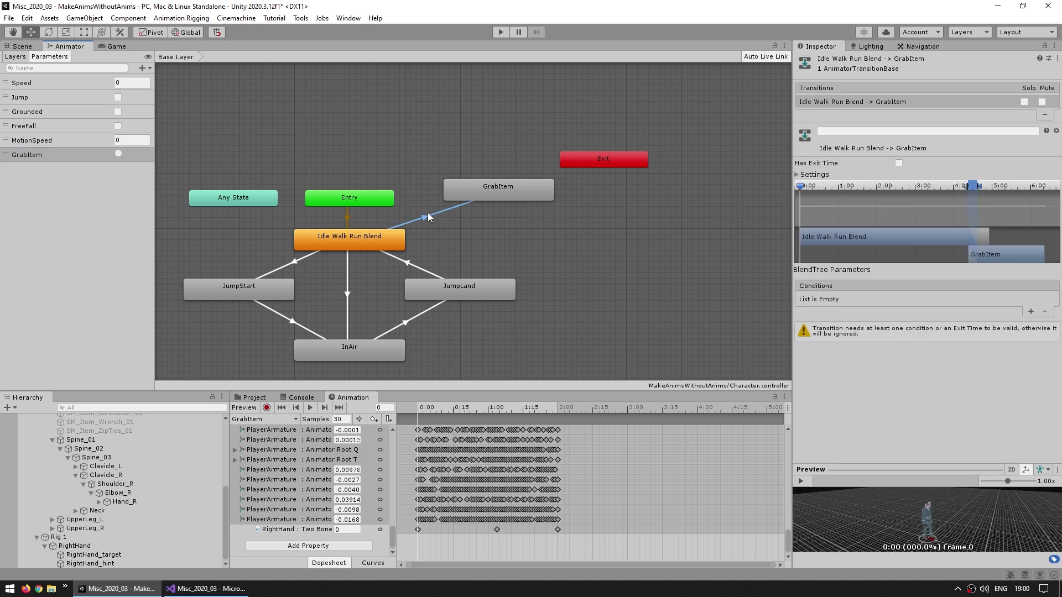
pyautogui.click(1030, 312)
pyautogui.click(834, 302)
pyautogui.click(879, 358)
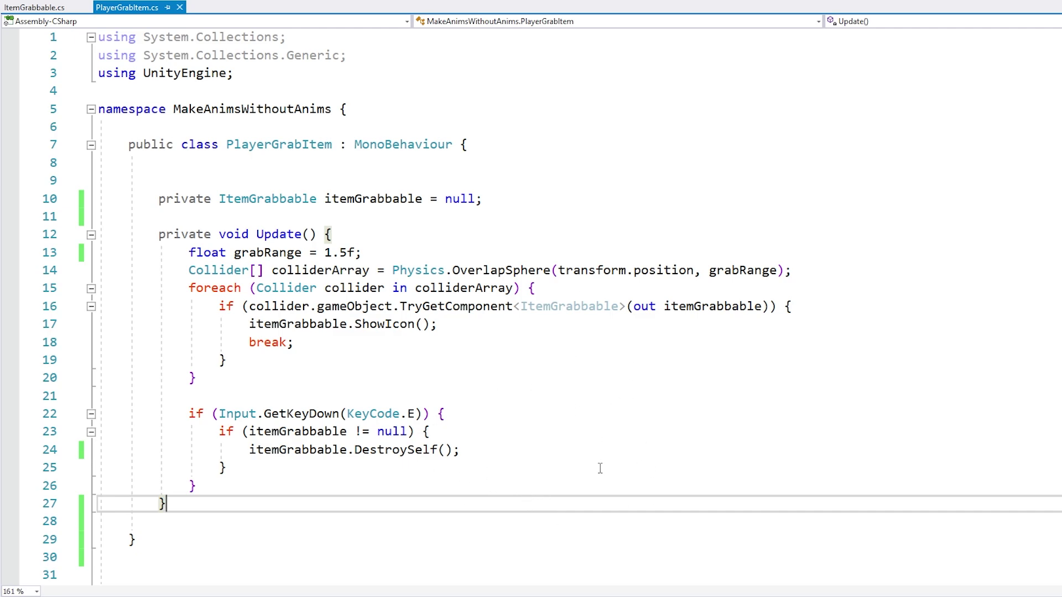
# Comment out the DestroySelf call and add a [SerializeField] private Transform handIKTarget field
pyautogui.click(371, 450)
pyautogui.press('Home')
pyautogui.write('//')
pyautogui.press('Up')
pyautogui.press('End')
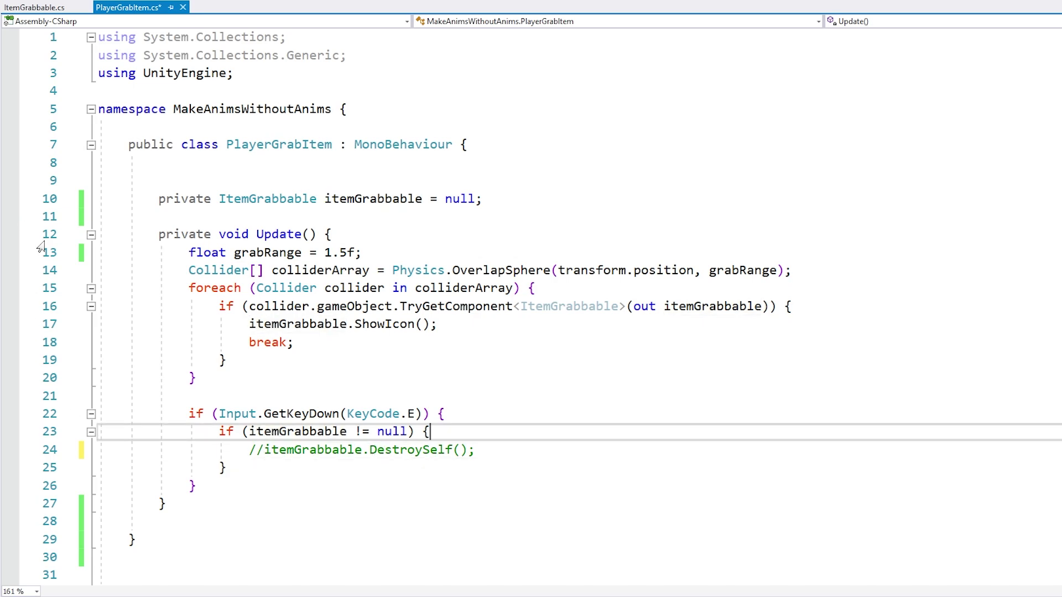
pyautogui.click(293, 178)
pyautogui.write('[SerializeField] private Transform handIKTarget;')
pyautogui.press('Return')
# Inside the item null check, set handIKTarget.position to itemGrabbable.transform.position
pyautogui.click(414, 449)
pyautogui.press('End')
pyautogui.press('Return')
pyautogui.write('handIKTarget.position = itemGrabbable.transform.position;')
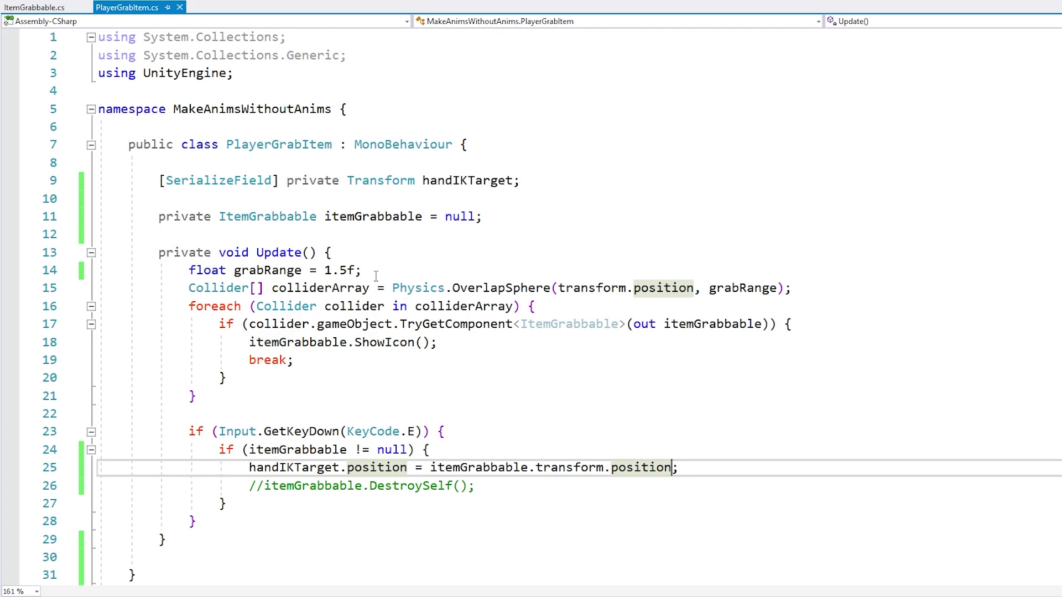
# Add a private Animator field, assigned with GetComponent<Animator>() in a new Awake method
pyautogui.click(486, 217)
pyautogui.press('Return')
pyautogui.write('private Animator animator;')
pyautogui.press('Return')
pyautogui.press('Return')
pyautogui.write('private void Awake() {')
pyautogui.press('Return')
pyautogui.write('animator = GetComponent<Animator>();')
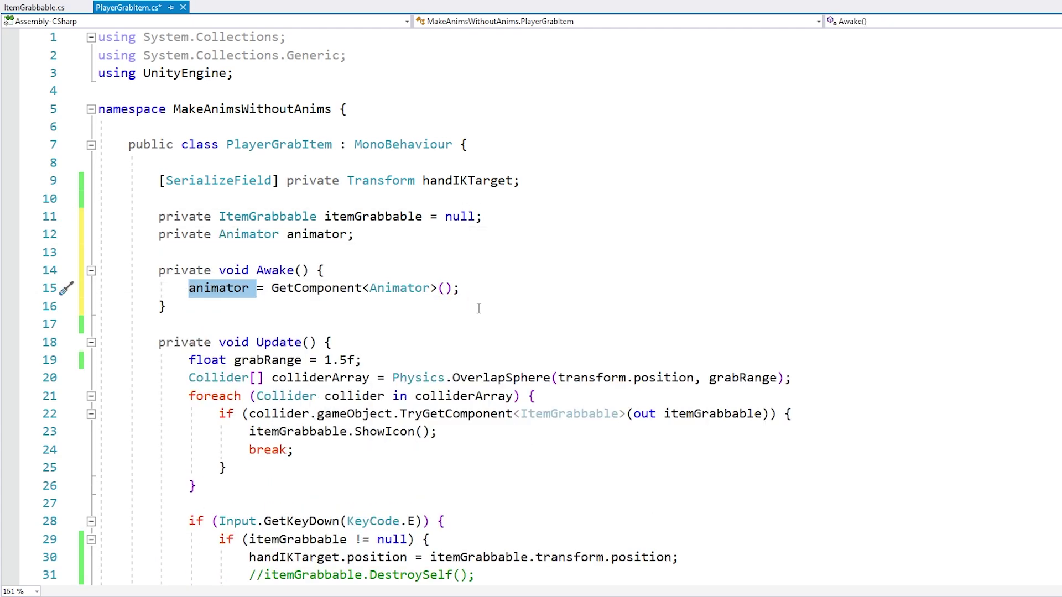
# Call animator.SetTrigger("GrabItem") right after the IK target assignment
pyautogui.scroll(-2, 474, 349)
pyautogui.click(686, 449)
pyautogui.press('Return')
pyautogui.write('animator.SetTrigger("GrabItem");')
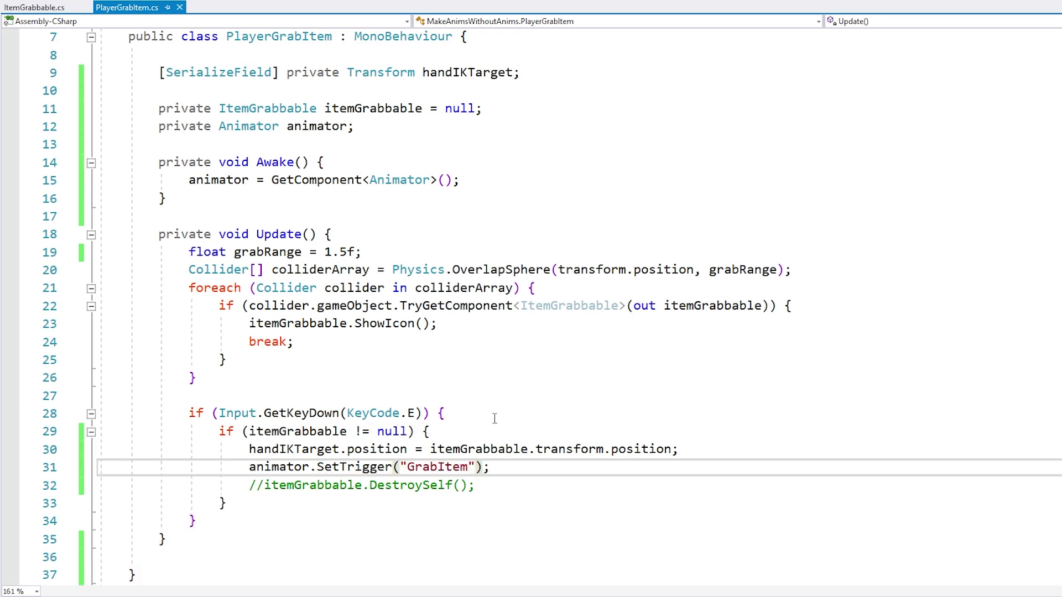
pyautogui.moveTo(477, 423); pyautogui.dragTo(363, 449)
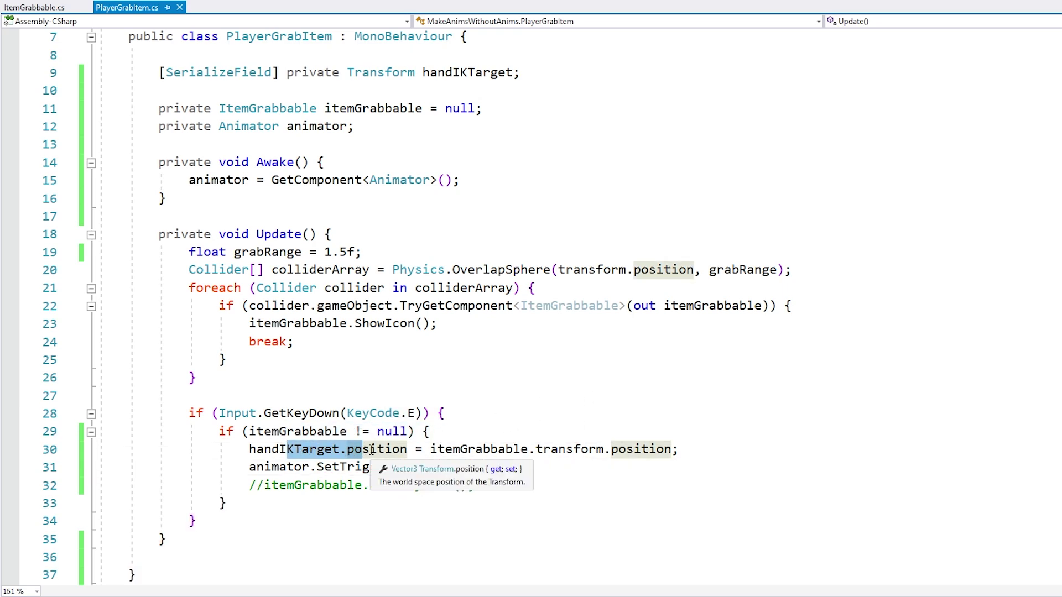
pyautogui.moveTo(264, 467); pyautogui.dragTo(460, 468)
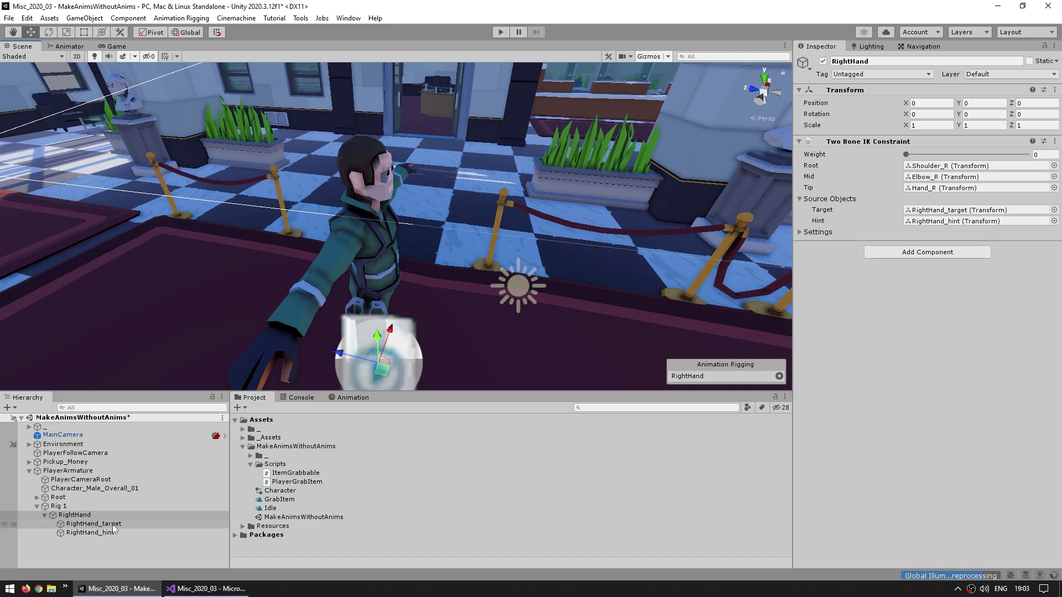
# Duplicate the RightHand IK rig and name the copy RightHandGrabItem
pyautogui.click(98, 515)
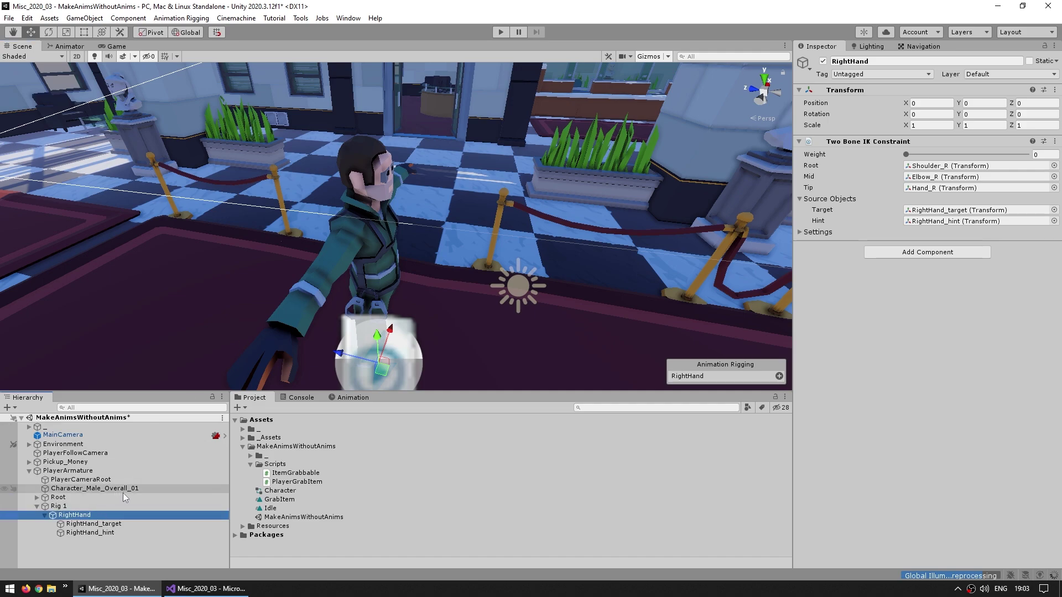
pyautogui.hotkey('ctrl', 'd')
pyautogui.press('F2')
pyautogui.write('RightHandGrabItem')
pyautogui.press('Return')
# Duplicate the GrabItem animation clip and name the copy GrabItemBack
pyautogui.click(280, 499)
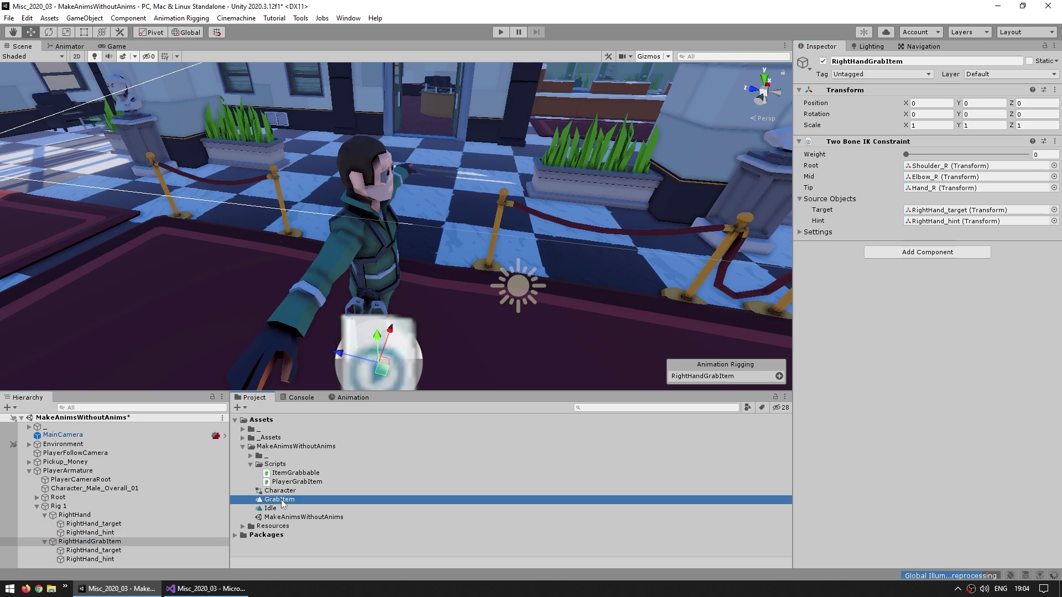
pyautogui.hotkey('ctrl', 'd')
pyautogui.press('F2')
pyautogui.press('End')
pyautogui.press('BackSpace')
pyautogui.write('Back')
pyautogui.press('Return')
# Load GrabItemBack in the Animation window and delete its RightHand weight track
pyautogui.click(90, 542)
pyautogui.click(353, 397)
pyautogui.click(264, 419)
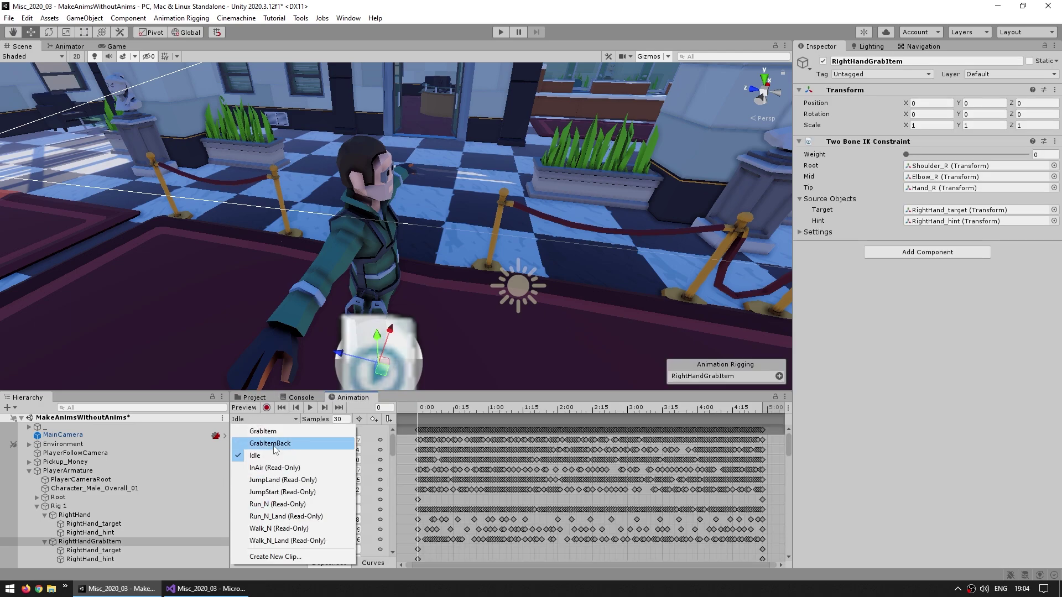
pyautogui.click(269, 443)
pyautogui.click(433, 409)
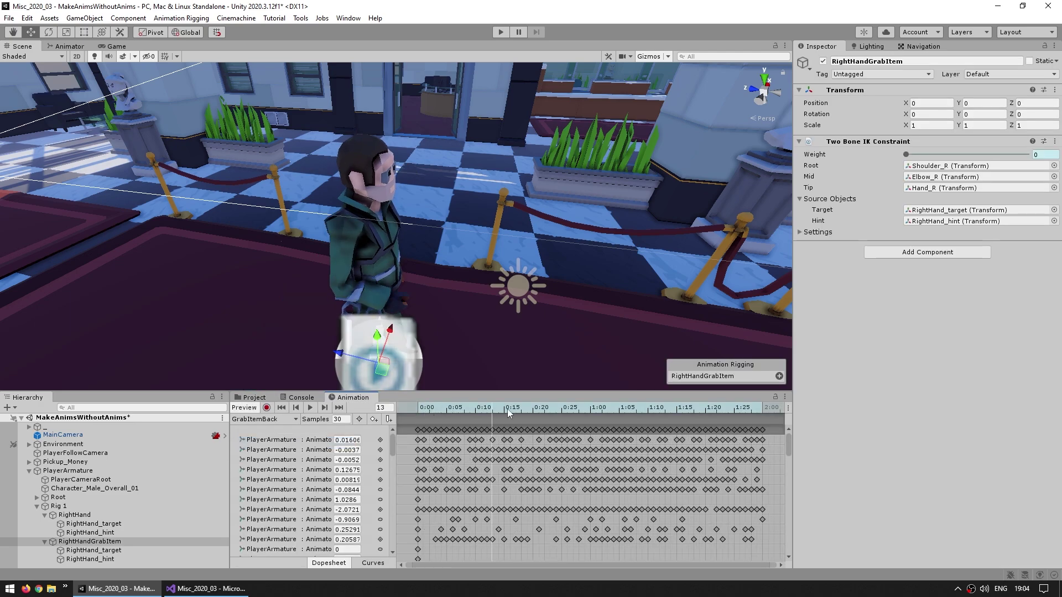
pyautogui.moveTo(432, 408); pyautogui.dragTo(418, 408)
pyautogui.scroll(-3, 310, 498)
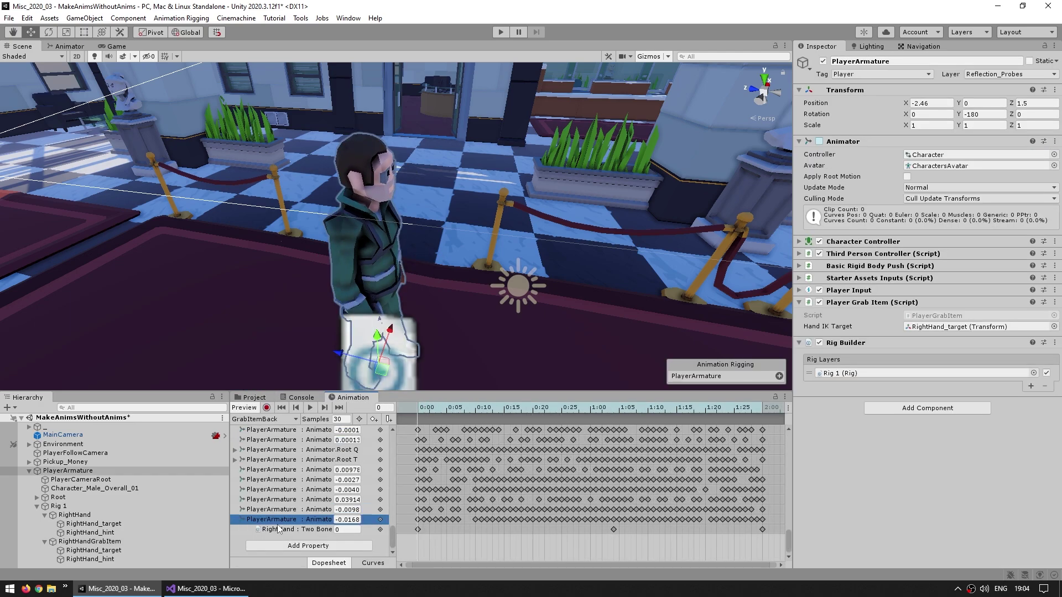
pyautogui.click(276, 529)
pyautogui.press('Delete')
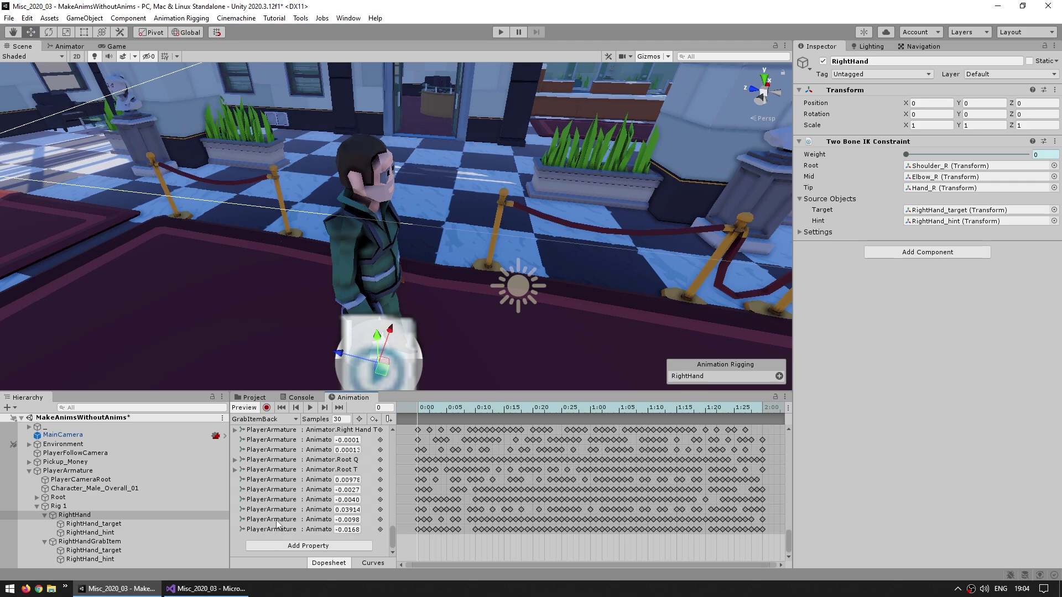
# In record mode, key the RightHandGrabItem weight at 0 on frame 0 and 1 on frame 15
pyautogui.click(266, 407)
pyautogui.click(108, 543)
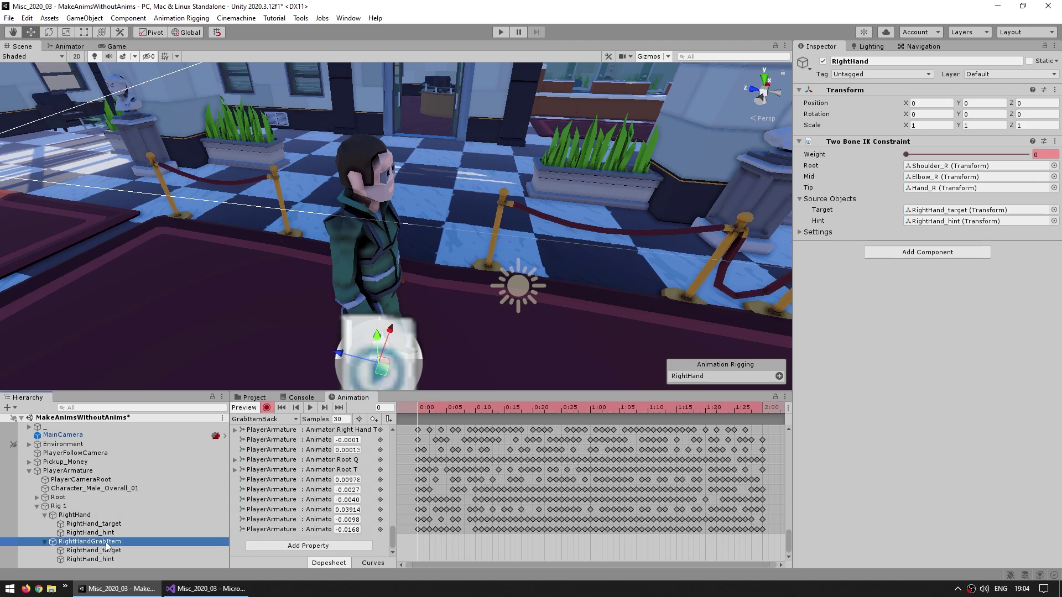
pyautogui.click(906, 154)
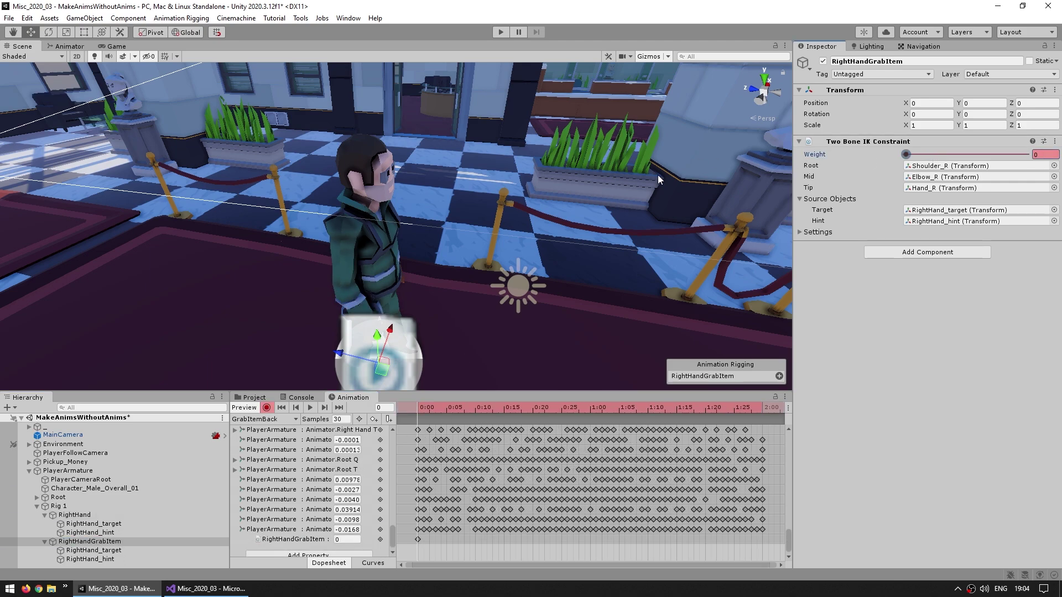
pyautogui.moveTo(473, 407); pyautogui.dragTo(504, 408)
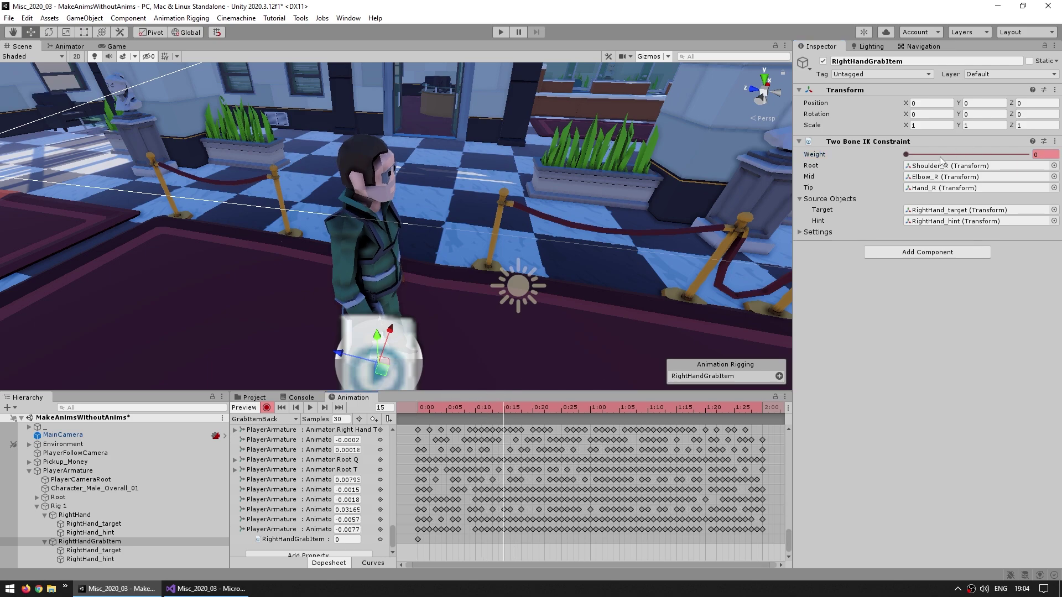
pyautogui.moveTo(940, 158); pyautogui.dragTo(1027, 154)
pyautogui.moveTo(512, 414)
pyautogui.mouseDown()
pyautogui.moveTo(552, 405)
pyautogui.moveTo(504, 408)
pyautogui.mouseUp()
# Key the hand target's position at frames 15, 29 and 44, ending at the character's back
pyautogui.click(94, 551)
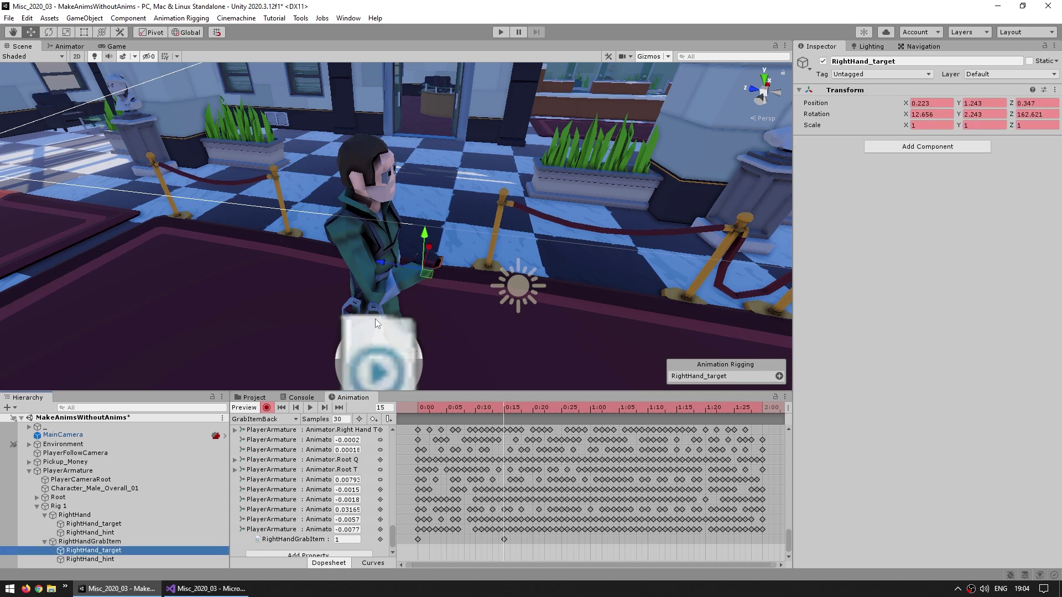
pyautogui.moveTo(388, 263); pyautogui.dragTo(437, 255)
pyautogui.moveTo(520, 418); pyautogui.dragTo(585, 405)
pyautogui.moveTo(427, 272); pyautogui.dragTo(356, 316)
pyautogui.moveTo(626, 408); pyautogui.dragTo(671, 407)
pyautogui.keyDown('alt'); pyautogui.moveTo(402, 319); pyautogui.dragTo(387, 265); pyautogui.keyUp('alt')
# Play back the clip, then key the weight at 1 on frame 44 and 0 on frame 56
pyautogui.click(309, 408)
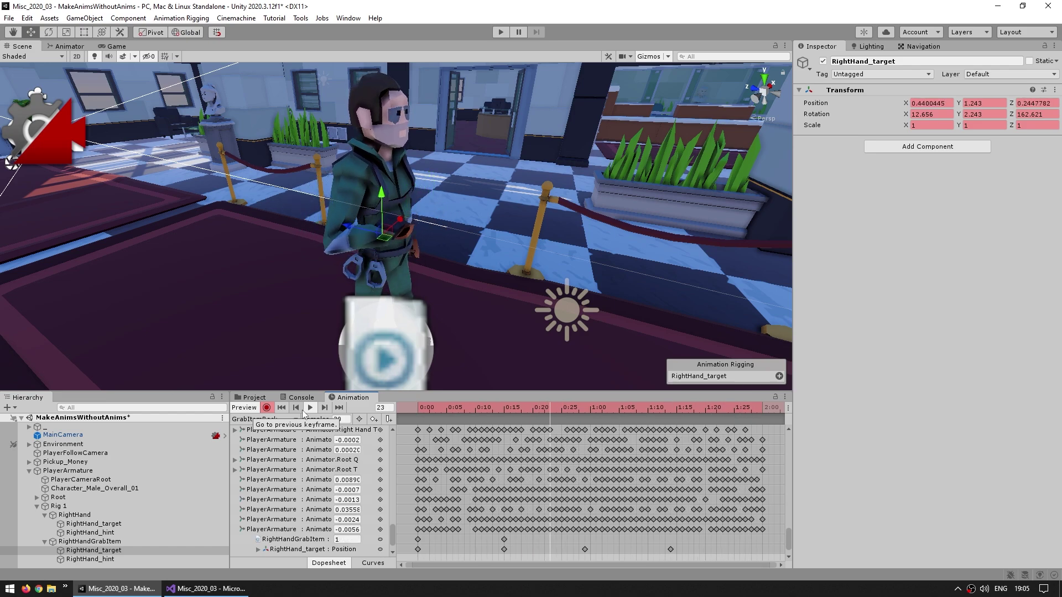
pyautogui.moveTo(609, 408); pyautogui.dragTo(669, 409)
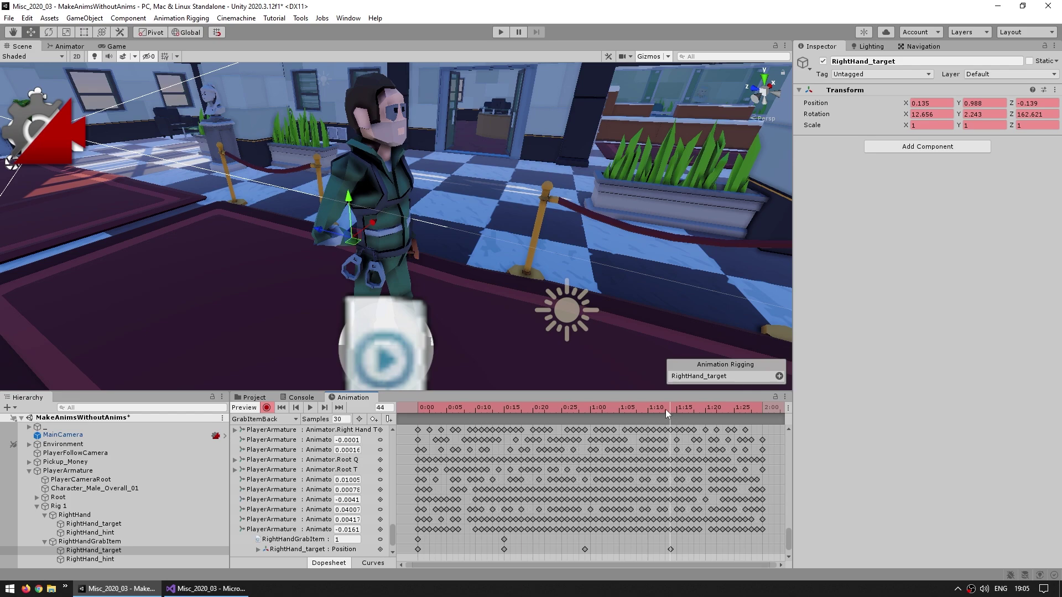
pyautogui.click(83, 541)
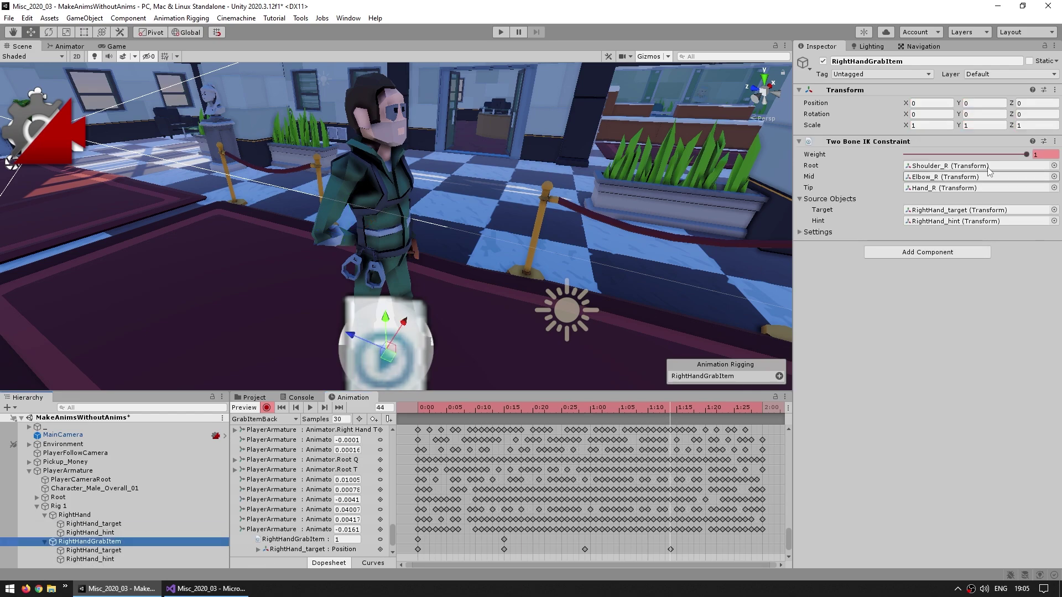
pyautogui.click(1019, 158)
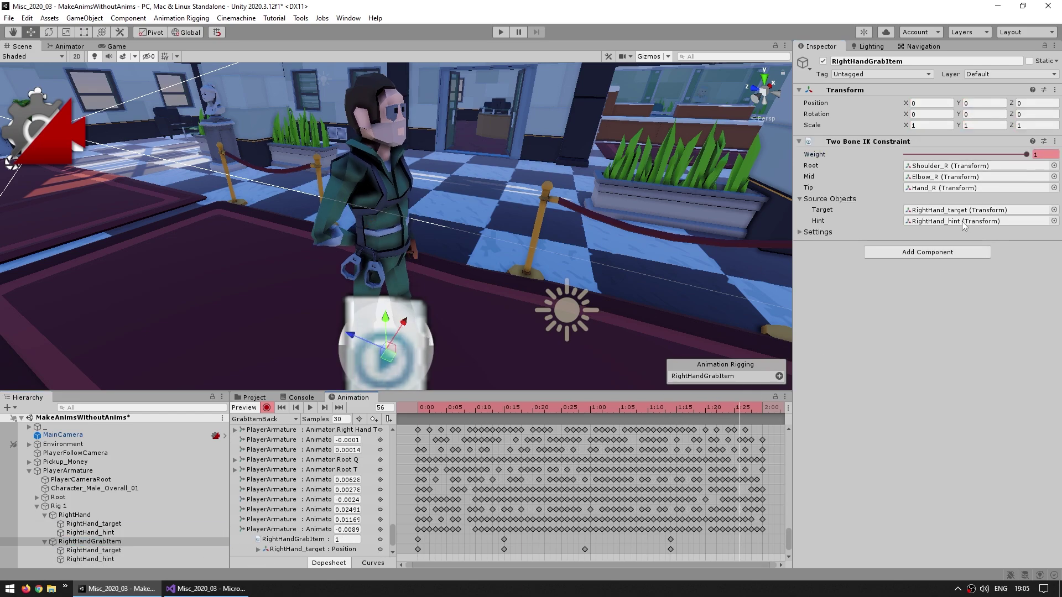
pyautogui.moveTo(1010, 159); pyautogui.dragTo(639, 157)
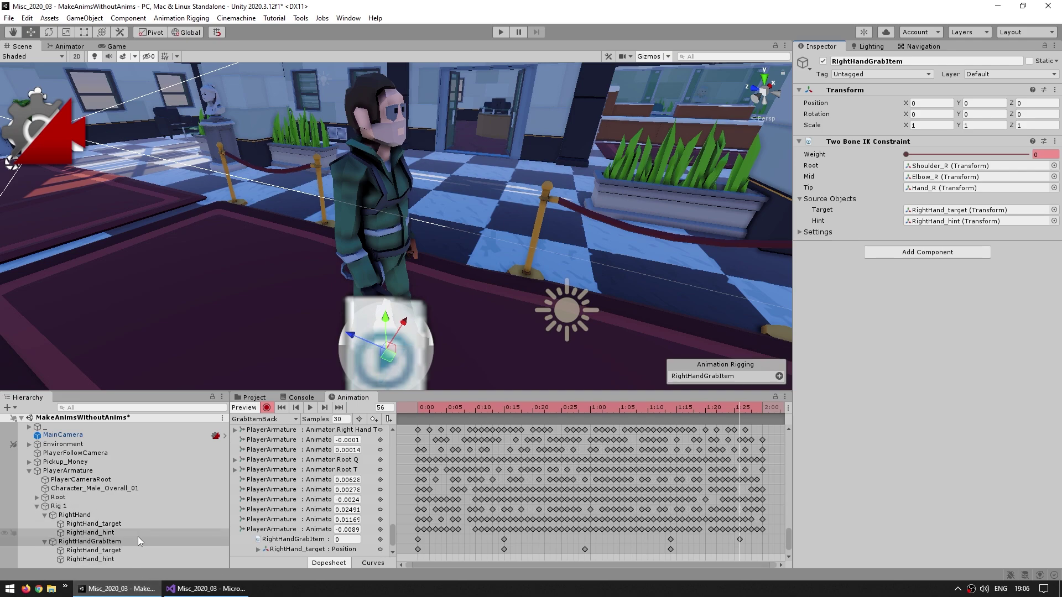
# Compare the original RightHand rig and its hand target with the RightHandGrabItem copies
pyautogui.click(94, 514)
pyautogui.click(96, 541)
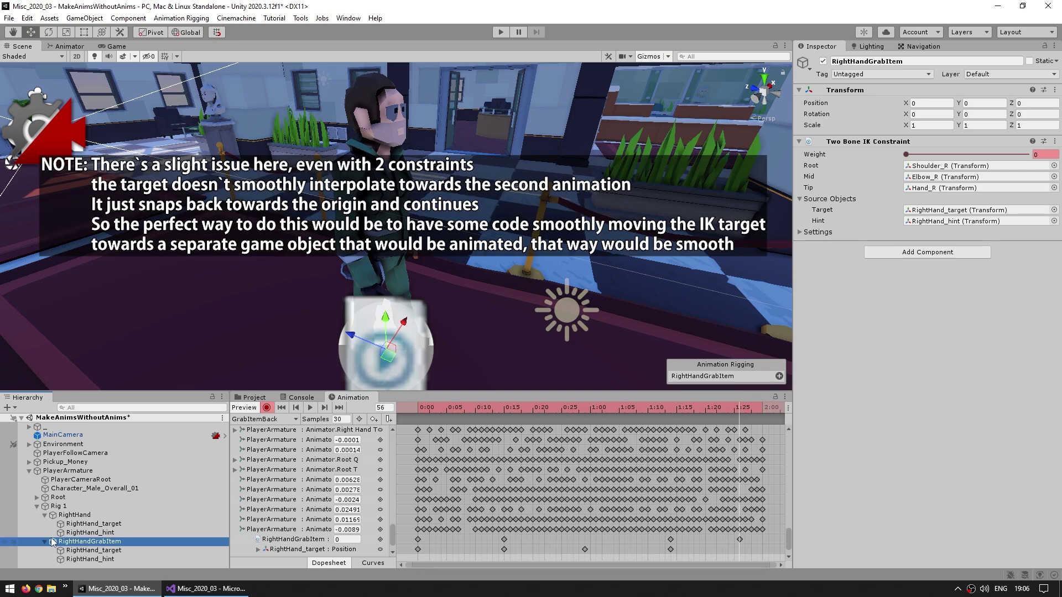
pyautogui.click(89, 524)
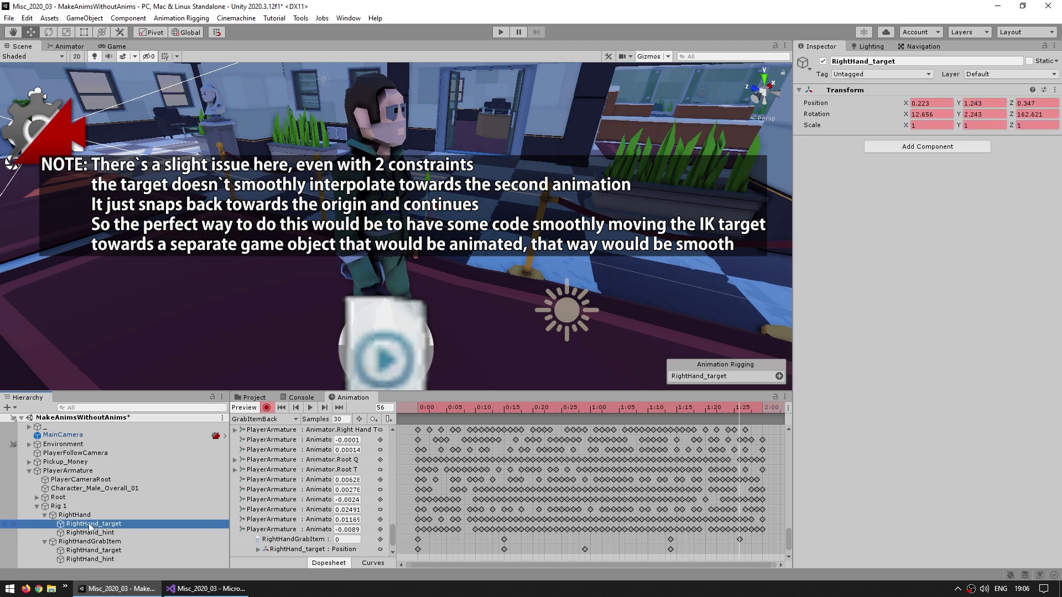
pyautogui.click(93, 550)
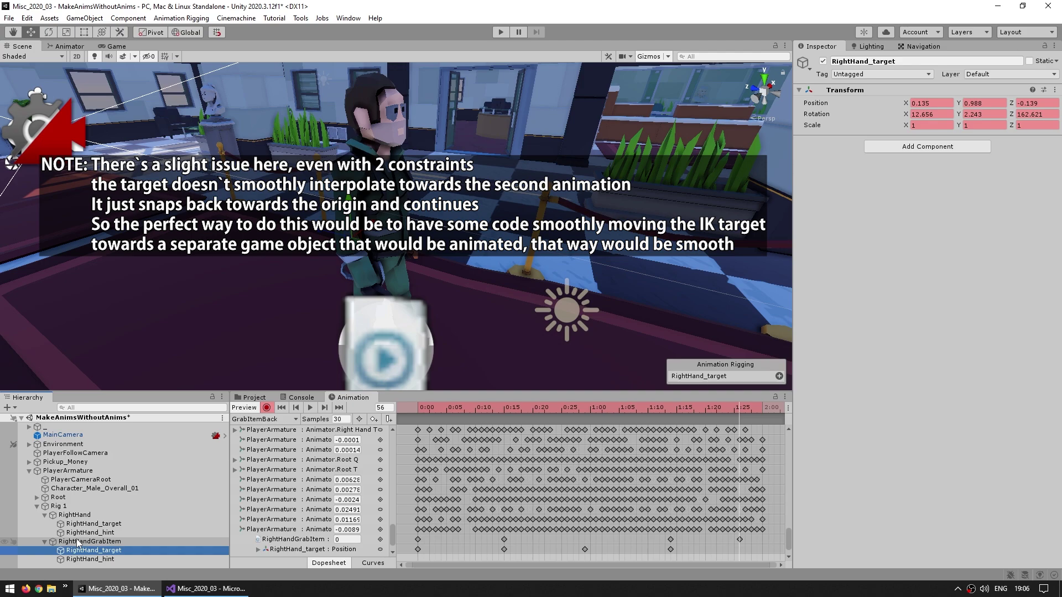
# Create transitions from GrabItem to GrabItemBack and from GrabItemBack back to Idle Walk Run Blend
pyautogui.click(65, 46)
pyautogui.click(530, 245)
pyautogui.moveTo(530, 241); pyautogui.dragTo(616, 264, button='middle')
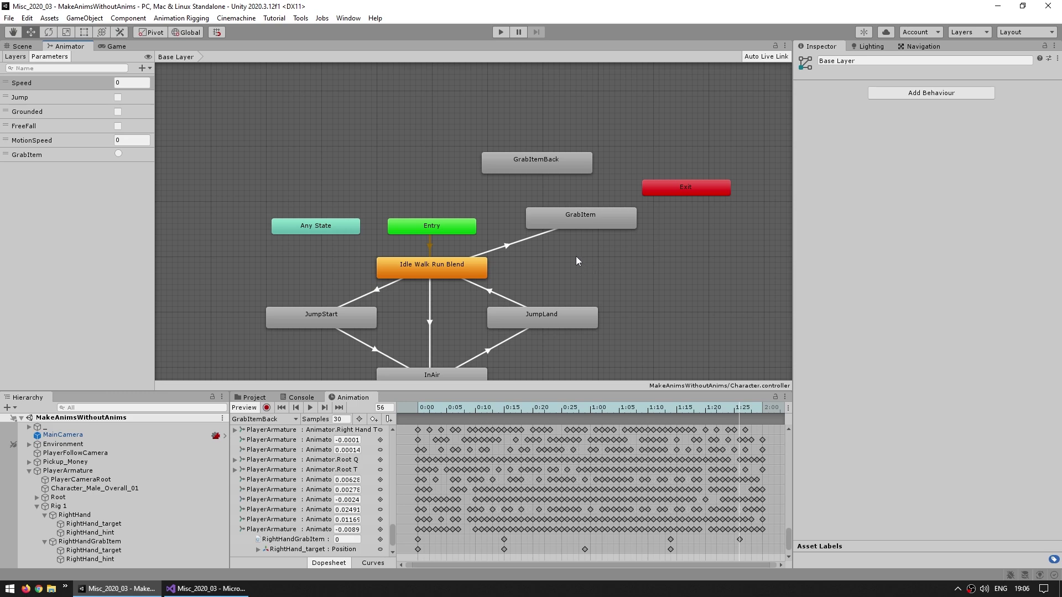
pyautogui.rightClick(602, 224)
pyautogui.click(619, 227)
pyautogui.click(542, 162)
pyautogui.click(562, 164)
pyautogui.rightClick(547, 170)
pyautogui.click(570, 176)
pyautogui.click(441, 266)
# Set Exit Time to 0.9 on both the GrabItem→GrabItemBack and GrabItemBack→Idle Walk Run Blend transitions
pyautogui.click(585, 224)
pyautogui.click(589, 210)
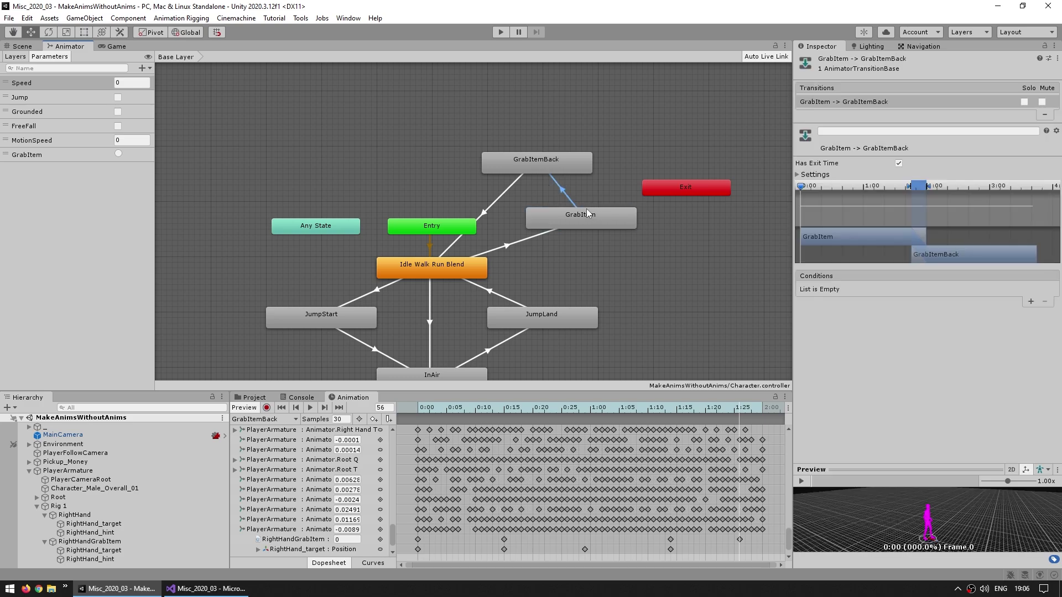
pyautogui.click(797, 175)
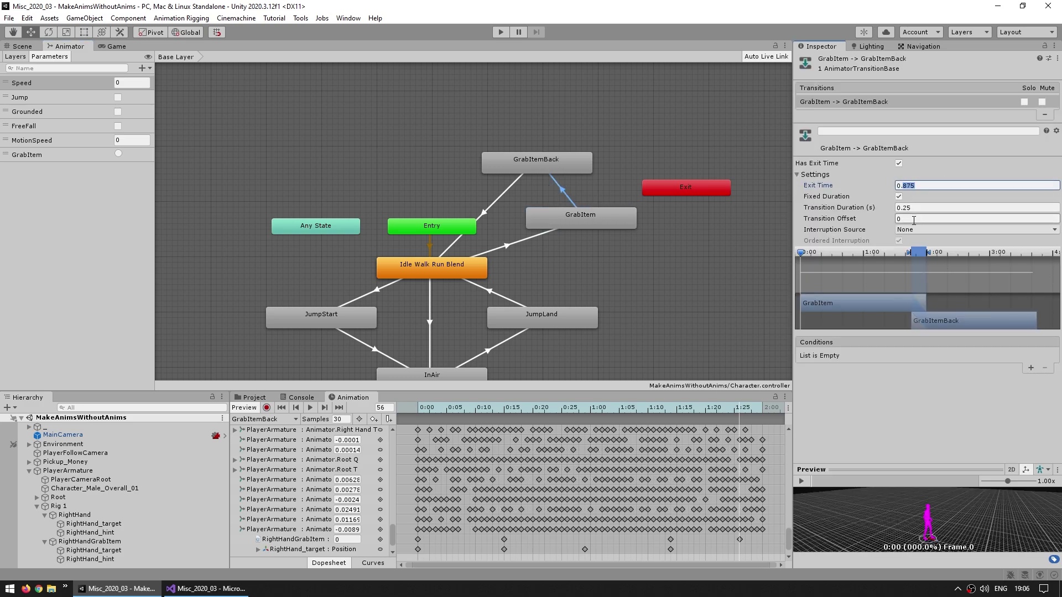
pyautogui.write('9')
pyautogui.click(929, 207)
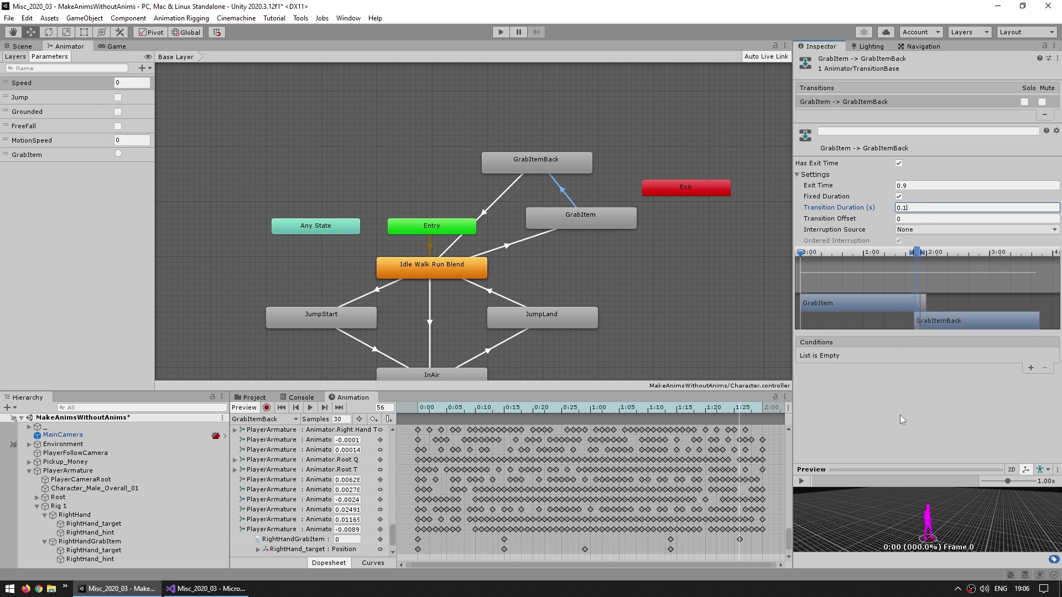
pyautogui.click(545, 161)
pyautogui.click(501, 195)
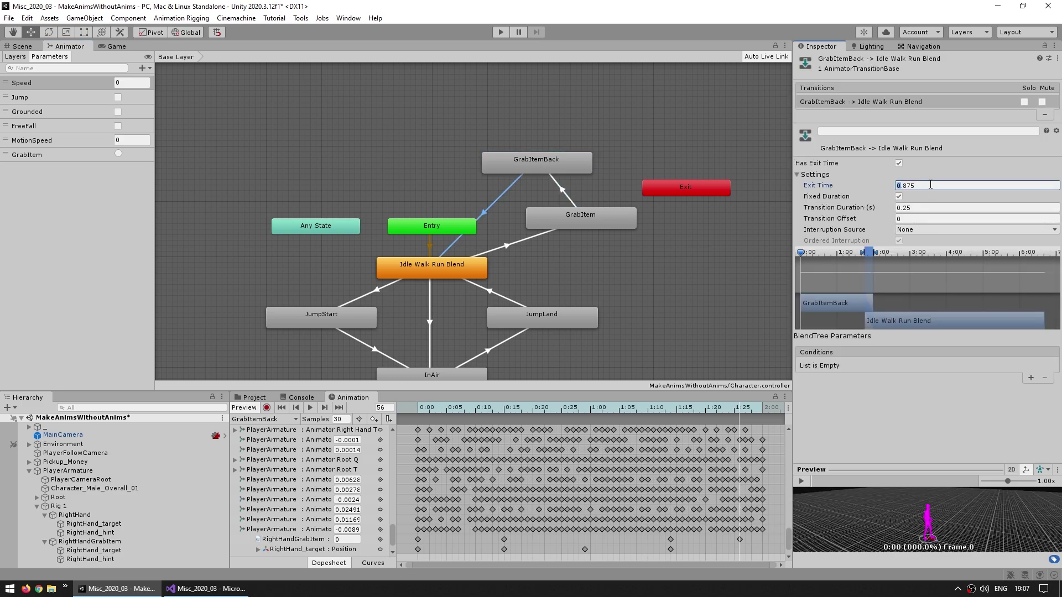
pyautogui.write('9')
pyautogui.click(918, 209)
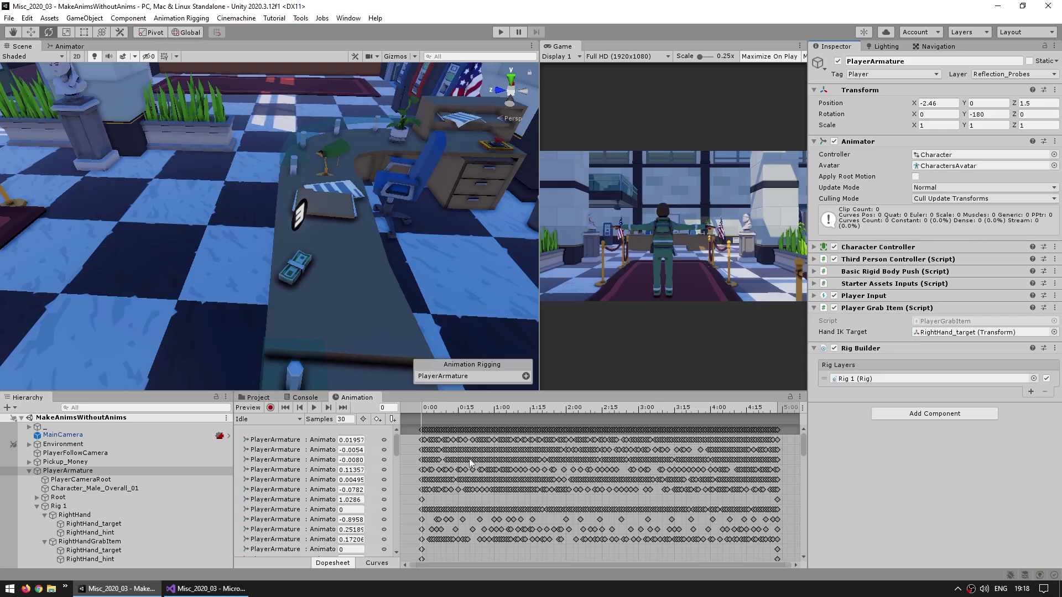
# Add an empty private OnAnimationGrabbedItem method below Update in PlayerGrabItem.cs
pyautogui.click(206, 588)
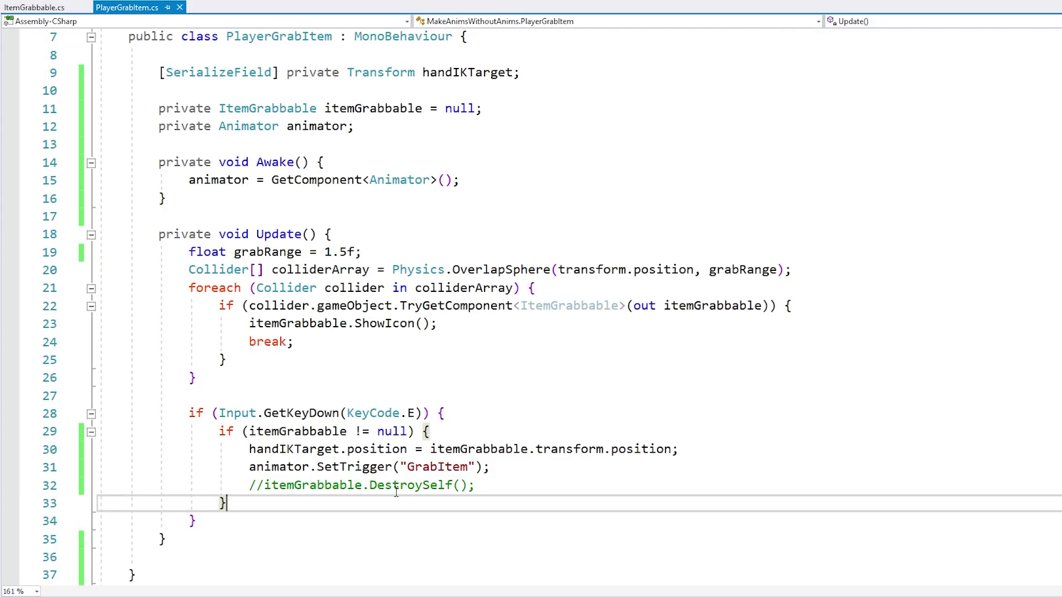
pyautogui.scroll(-2, 201, 432)
pyautogui.press('Return')
pyautogui.press('Return')
pyautogui.write('private void OnAnimationGrabbedItem() {')
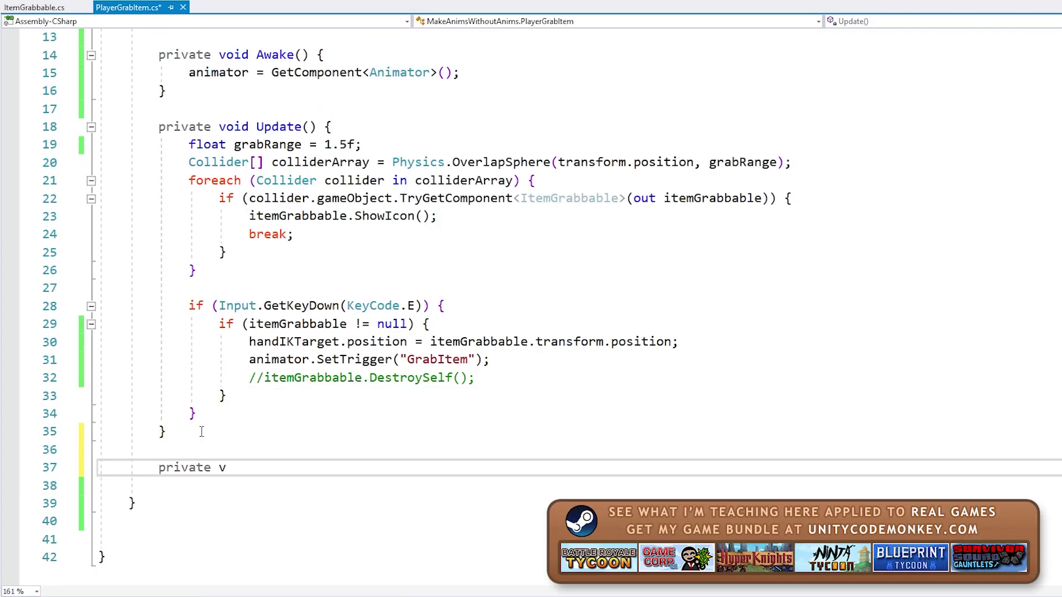
pyautogui.press('Return')
pyautogui.write('}')
# Paste a copy of that method and rename it OnAnimationStoredItem
pyautogui.write('private void OnAnimationGrabbedItem() { }')
pyautogui.moveTo(339, 521); pyautogui.dragTo(391, 521)
pyautogui.write('Stored')
pyautogui.click(370, 468)
pyautogui.doubleClick(369, 469)
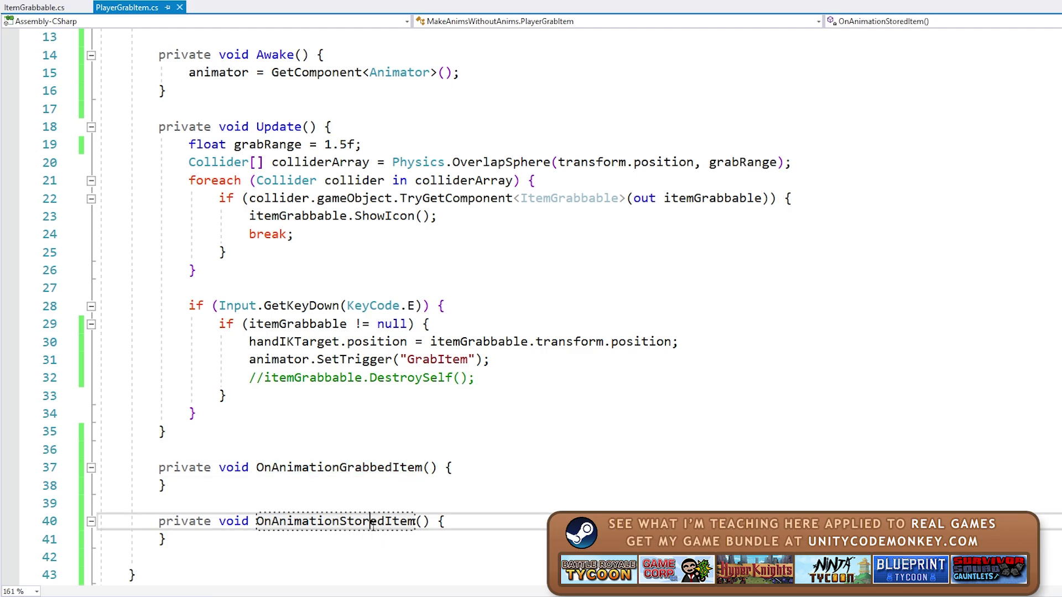
pyautogui.doubleClick(368, 521)
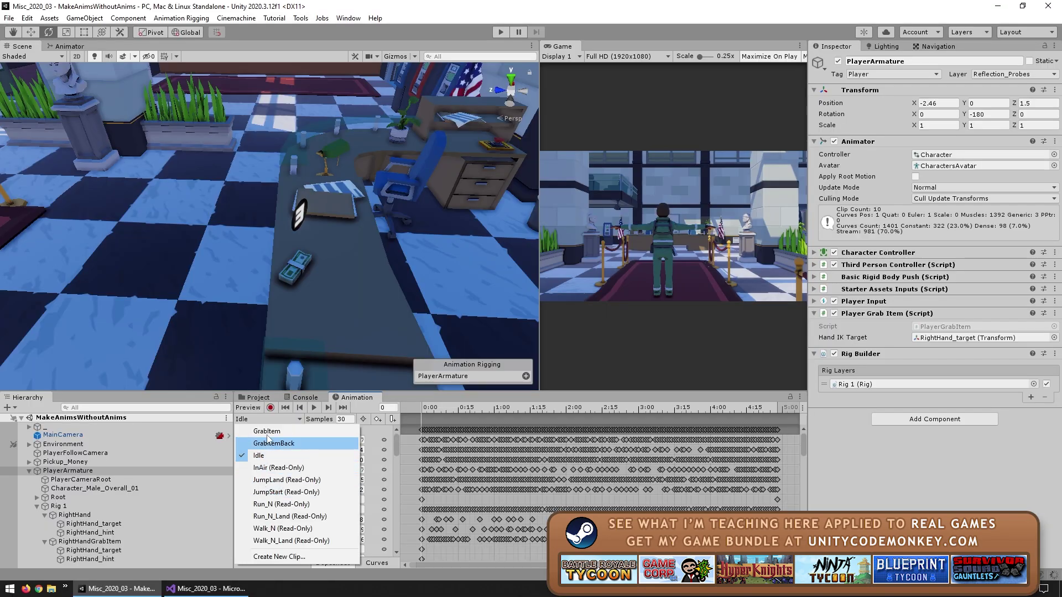
# With GrabItemBack previewing, add a frame-0 event that calls OnAnimationGrabbedItem
pyautogui.click(266, 441)
pyautogui.click(412, 409)
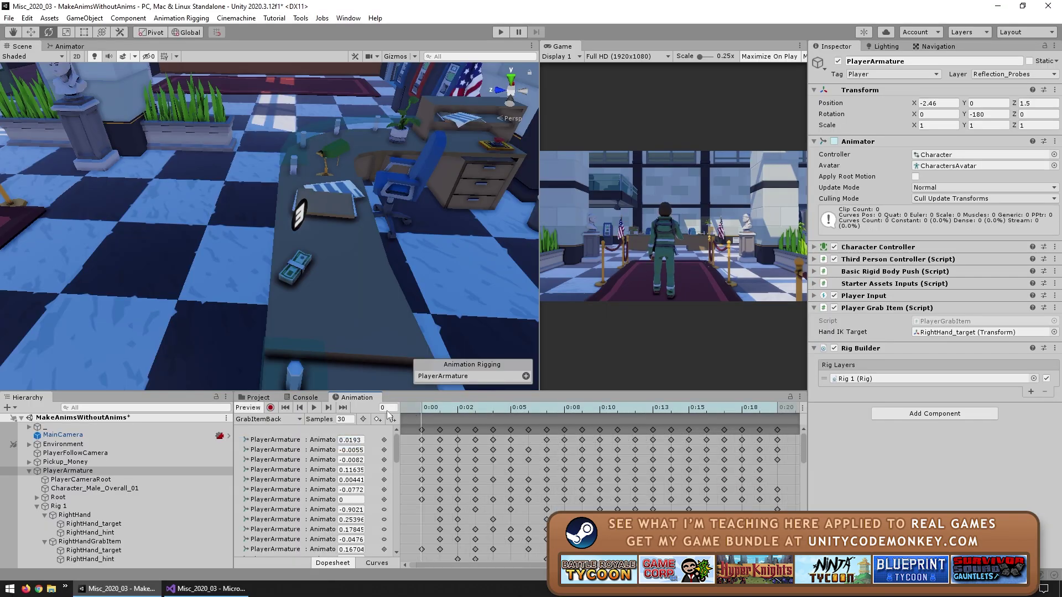
pyautogui.click(393, 420)
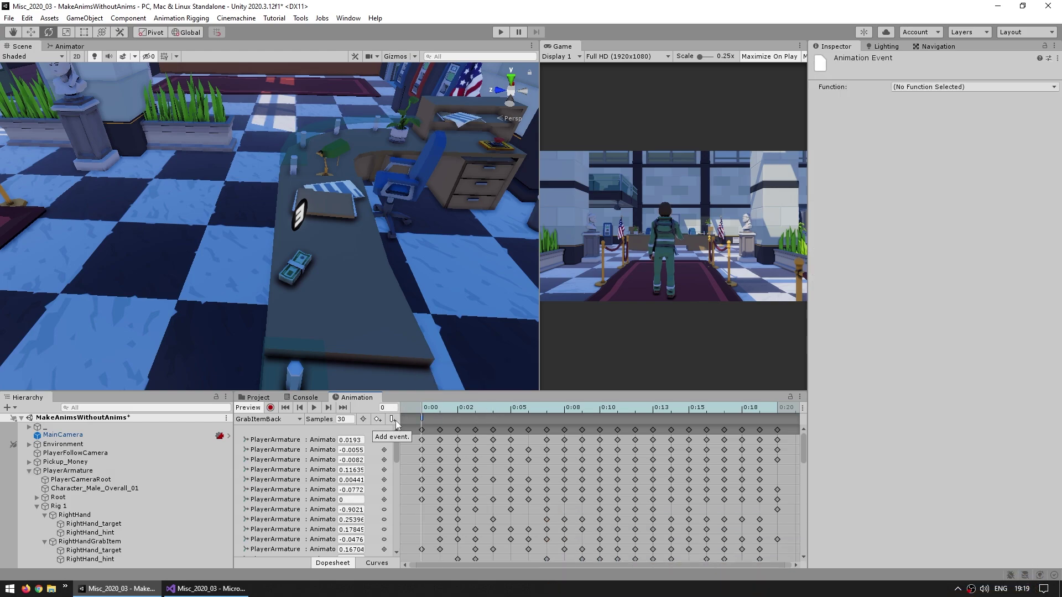
pyautogui.click(948, 87)
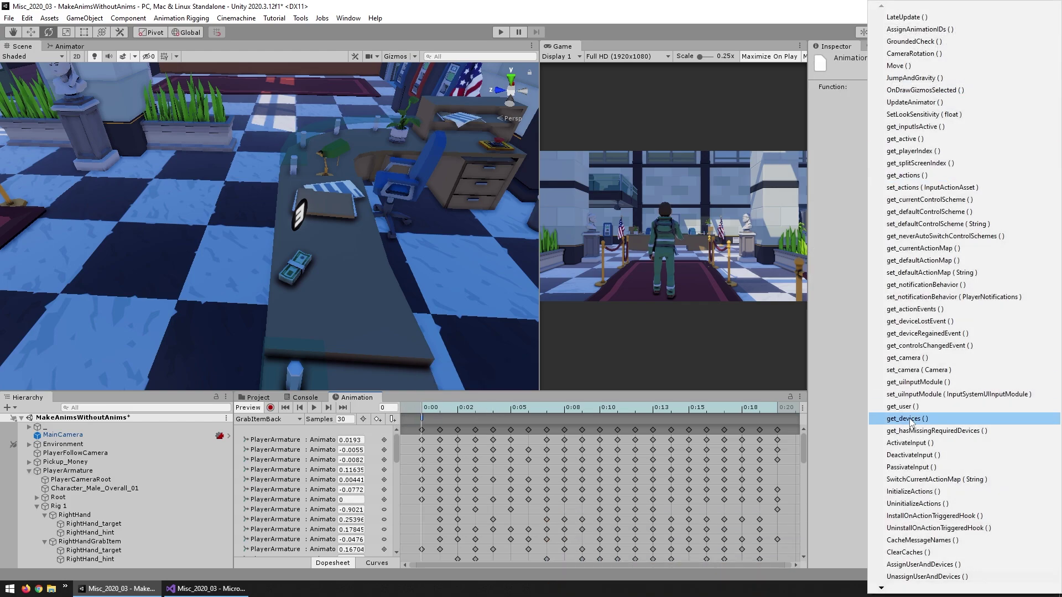
pyautogui.scroll(-3, 912, 423)
pyautogui.scroll(-2, 912, 423)
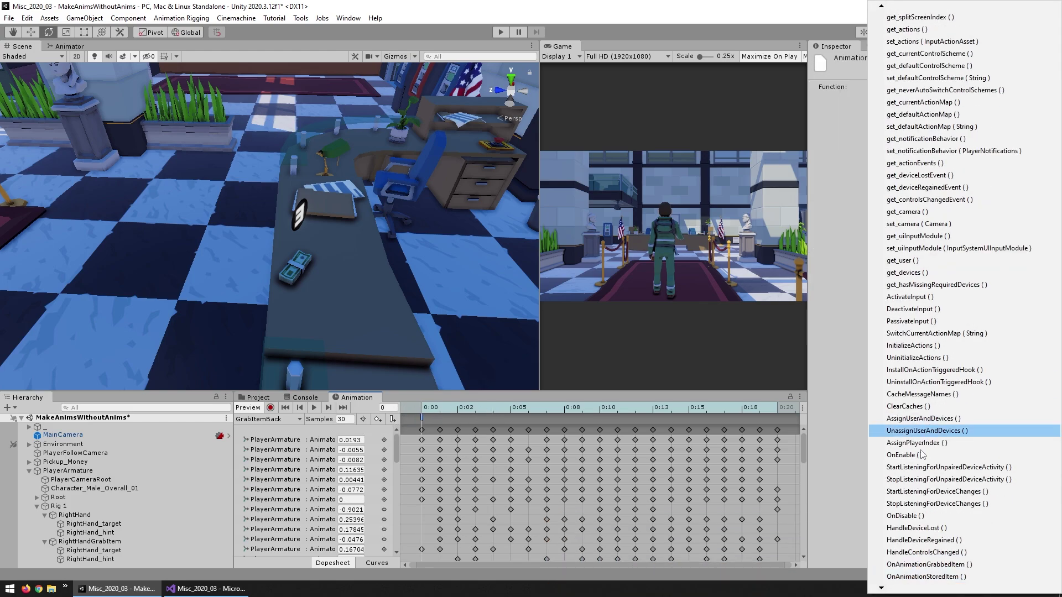
pyautogui.click(916, 564)
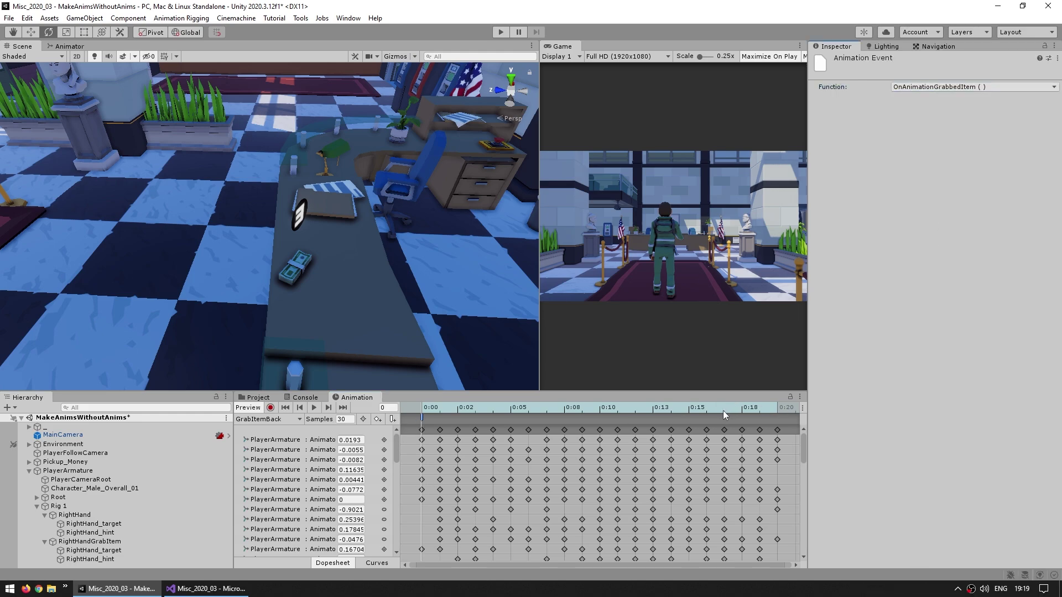
# At about frame 15, choose the function called by the animation event
pyautogui.moveTo(525, 412); pyautogui.dragTo(695, 414)
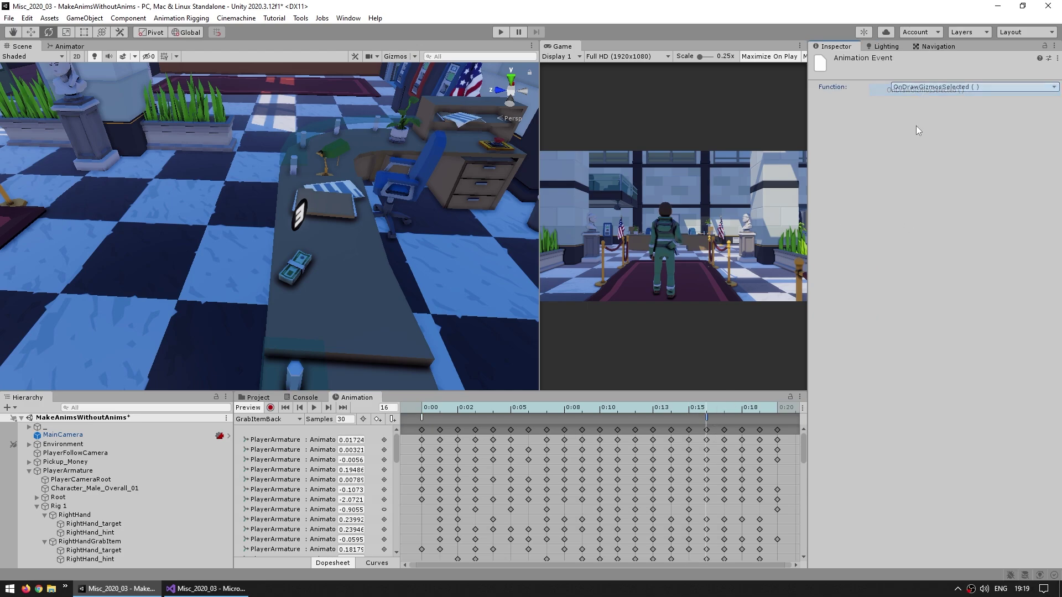
pyautogui.click(930, 86)
pyautogui.scroll(-2, 929, 548)
pyautogui.click(930, 552)
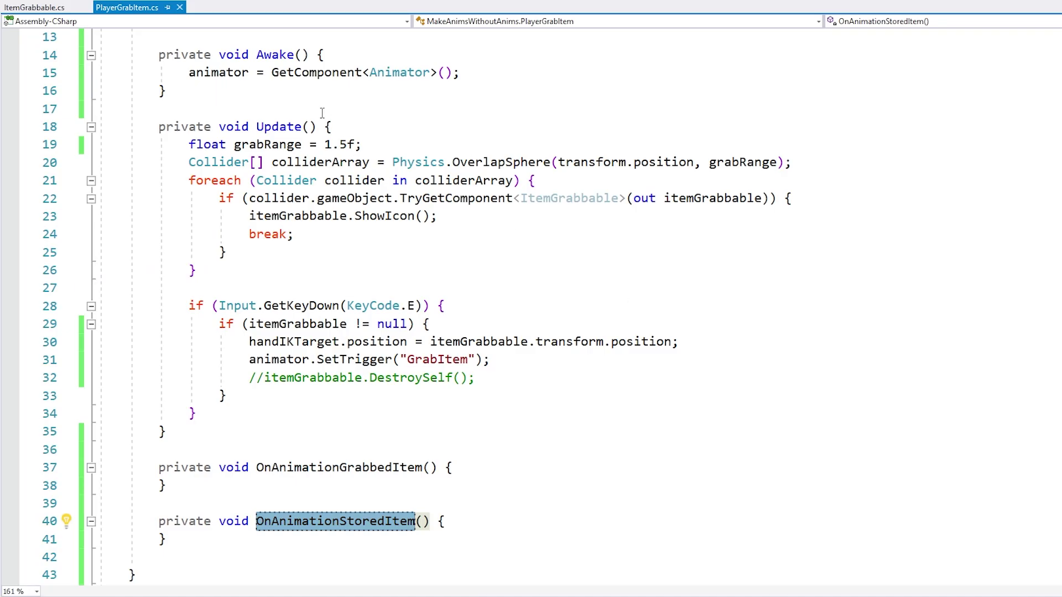
# Duplicate the handIKTarget field and rename the copy to handBone
pyautogui.scroll(4, 330, 298)
pyautogui.click(345, 185)
pyautogui.hotkey('ctrl', 'd')
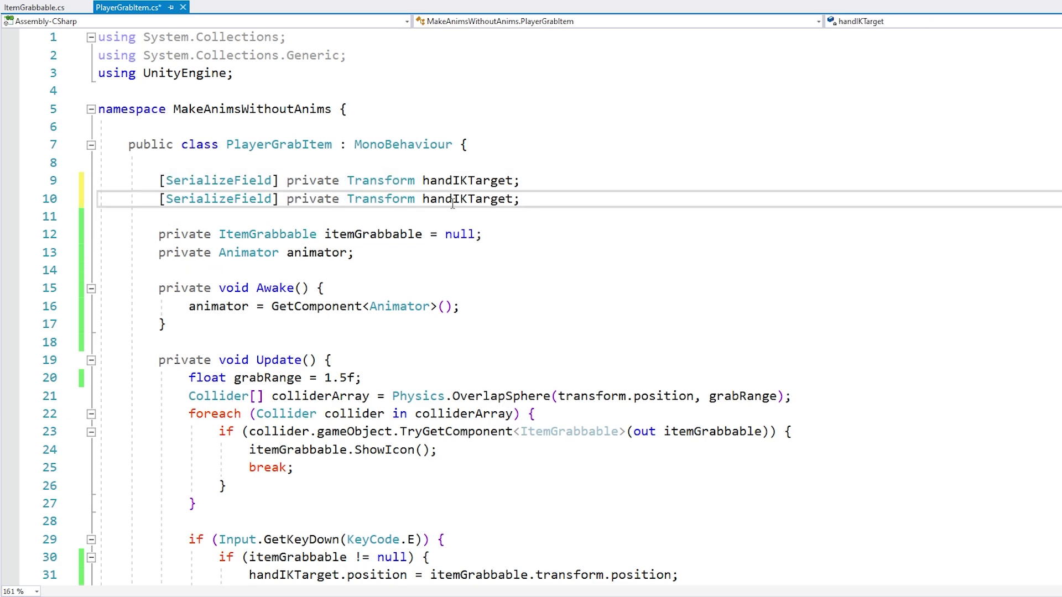
pyautogui.click(454, 199)
pyautogui.hotkey('ctrl', 'shift', 'Right')
pyautogui.write('Bone')
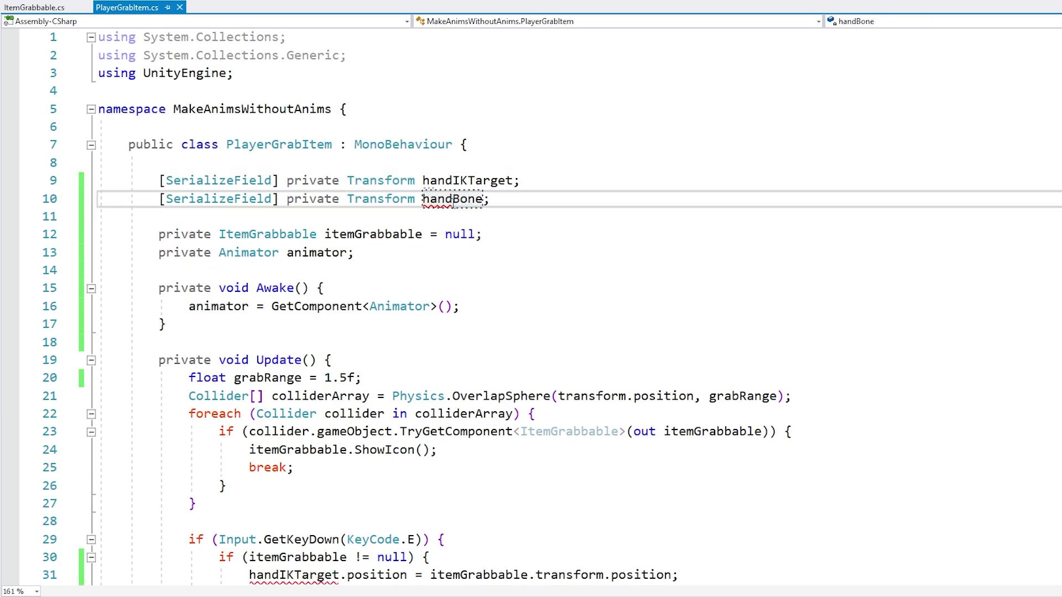
# In OnAnimationGrabbedItem, add itemGrabbable.transform.SetParent(handBone, true); and save the script
pyautogui.scroll(-4, 452, 204)
pyautogui.click(297, 491)
pyautogui.press('Return')
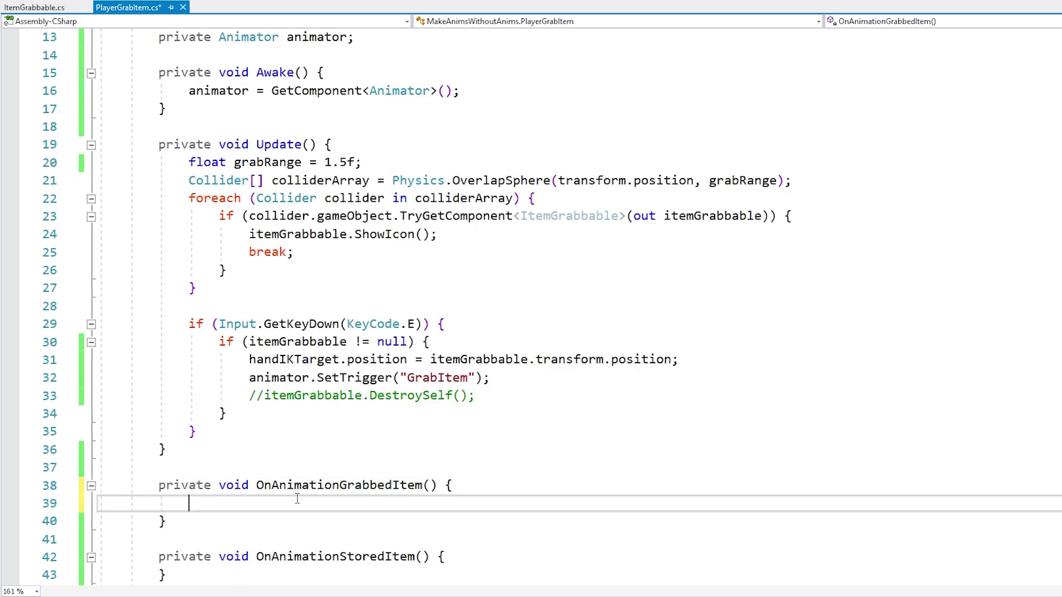
pyautogui.write('item')
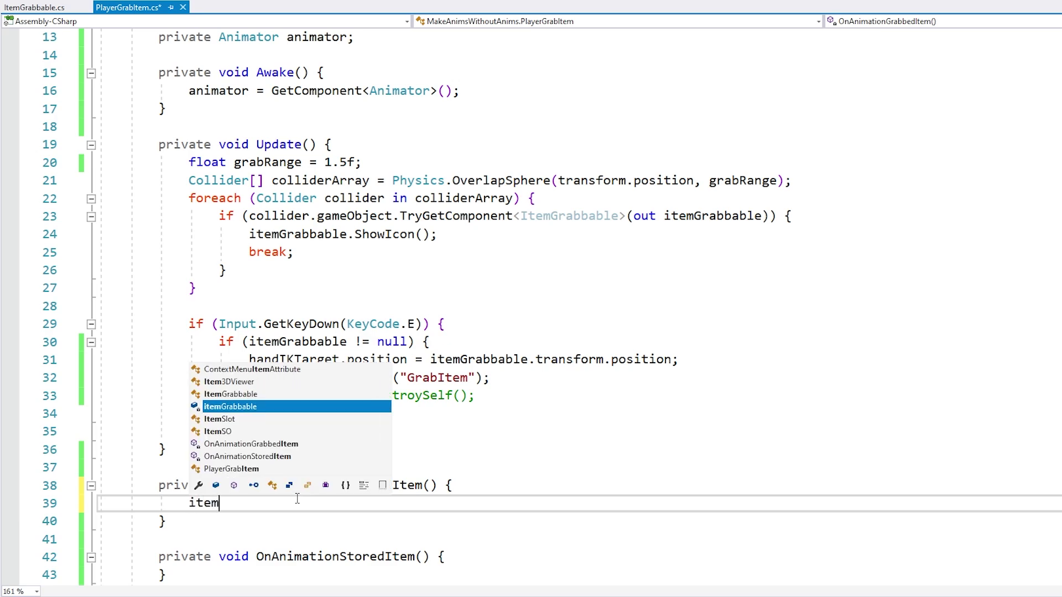
pyautogui.write('Grabbable.transform.SetParent(handBone, true);')
pyautogui.hotkey('ctrl', 's')
# Copy the commented-out DestroySelf() call into OnAnimationStoredItem
pyautogui.scroll(-1, 299, 500)
pyautogui.click(304, 503)
pyautogui.click(491, 341)
pyautogui.moveTo(492, 341); pyautogui.dragTo(264, 342)
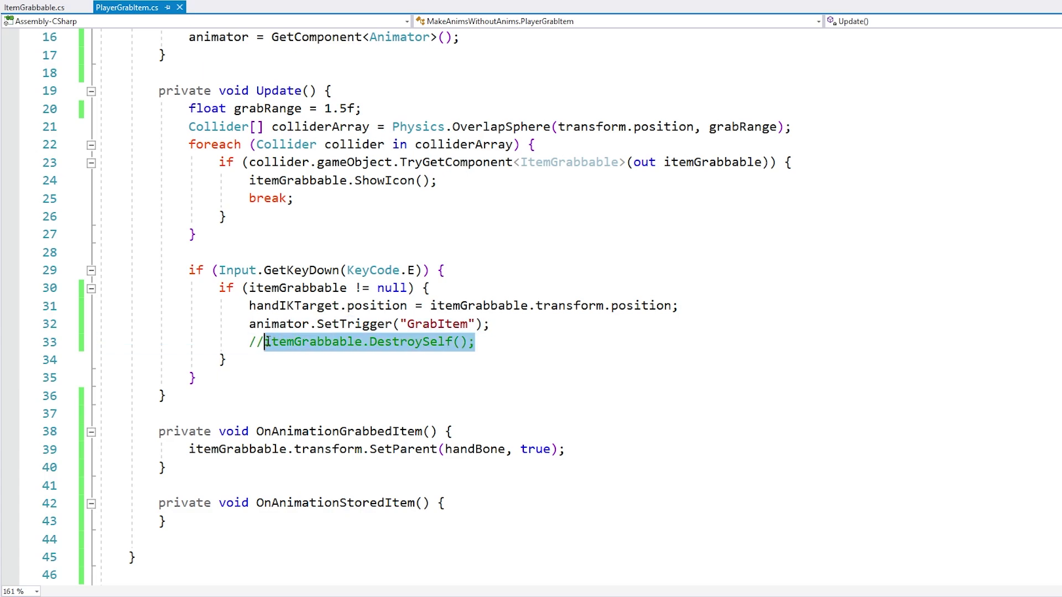
pyautogui.hotkey('ctrl', 'c')
pyautogui.click(501, 513)
pyautogui.press('Return')
pyautogui.hotkey('ctrl', 'v')
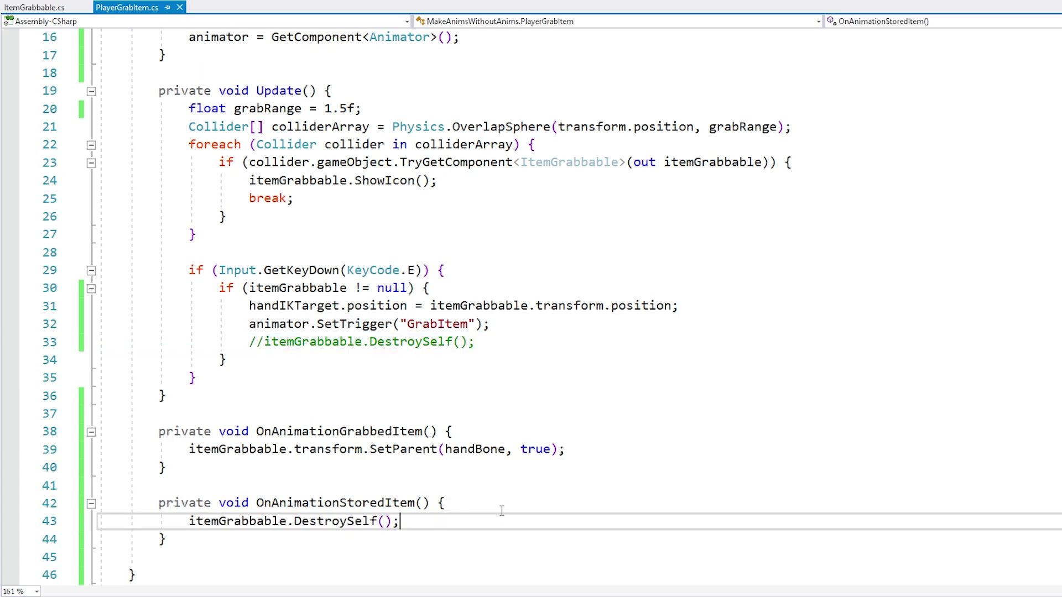
pyautogui.click(438, 383)
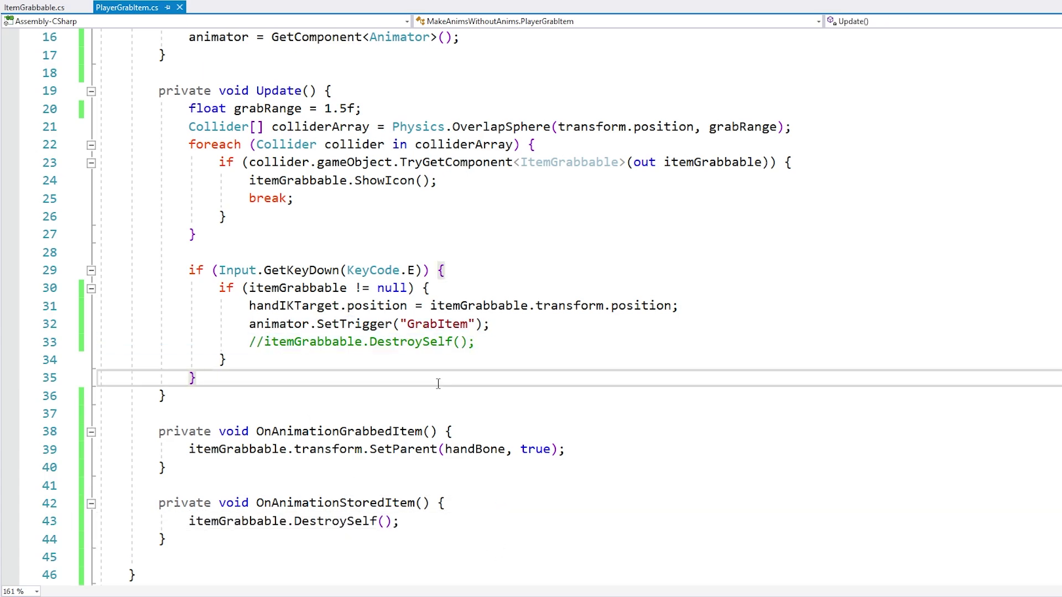
# Back in Unity, walk the character to the teller desk with W and D, and grab the cash with E
pyautogui.hotkey('alt', 'Tab')
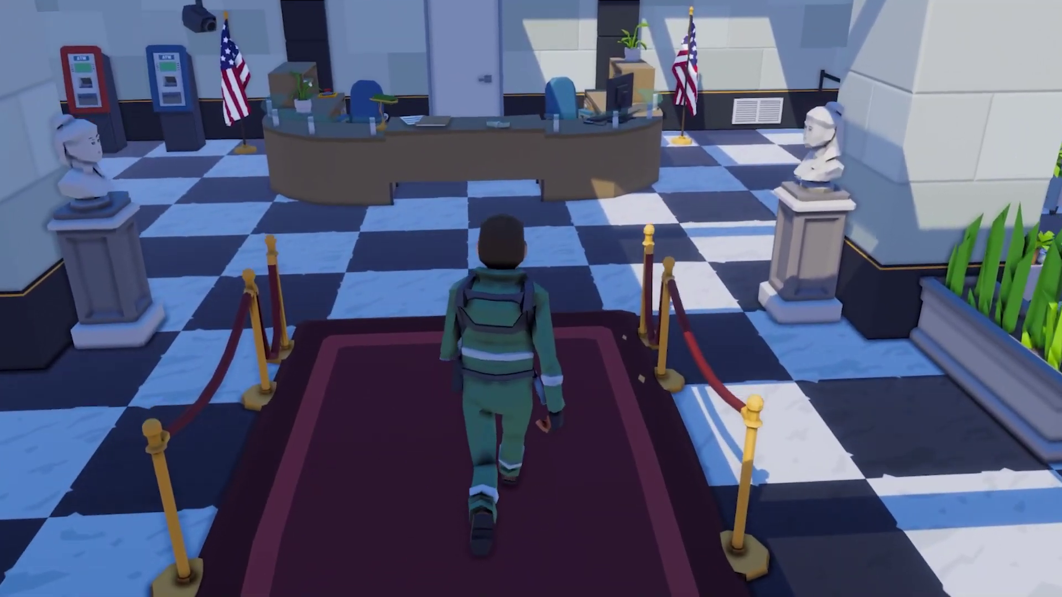
pyautogui.press('w')
pyautogui.press('d')
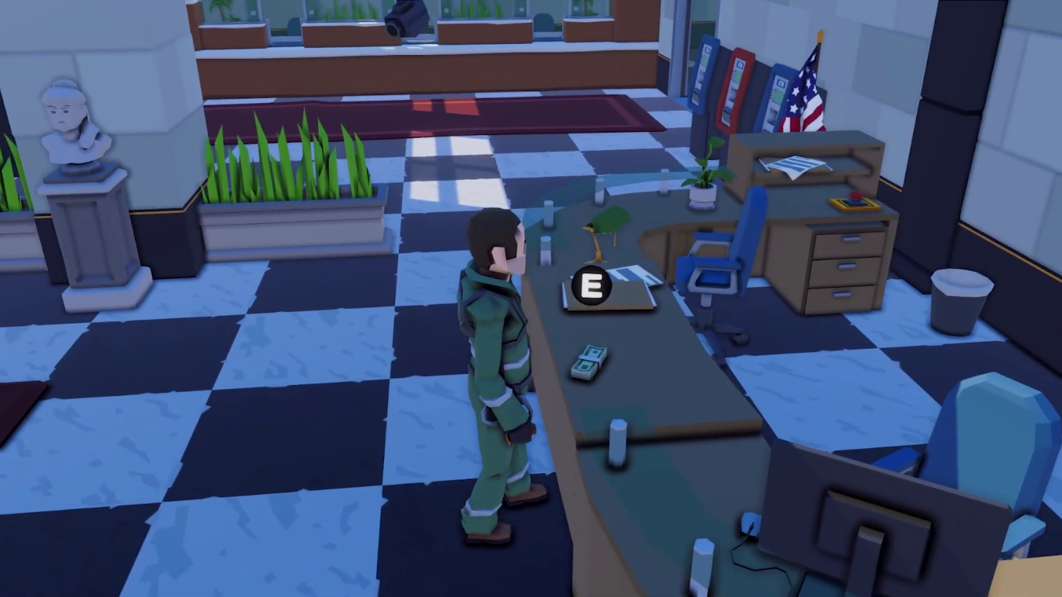
pyautogui.press('e')
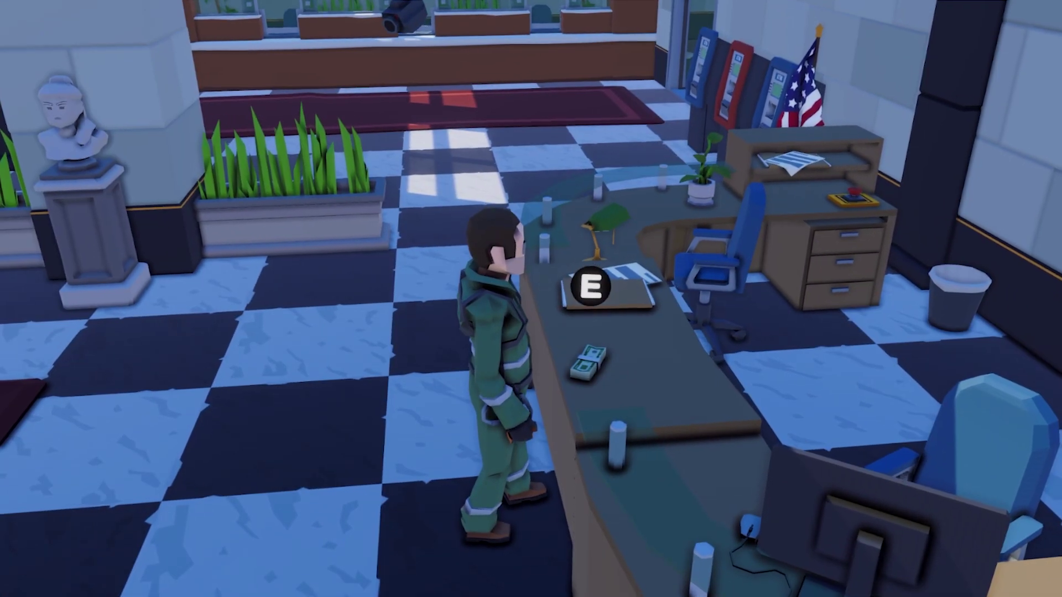
pyautogui.press('e')
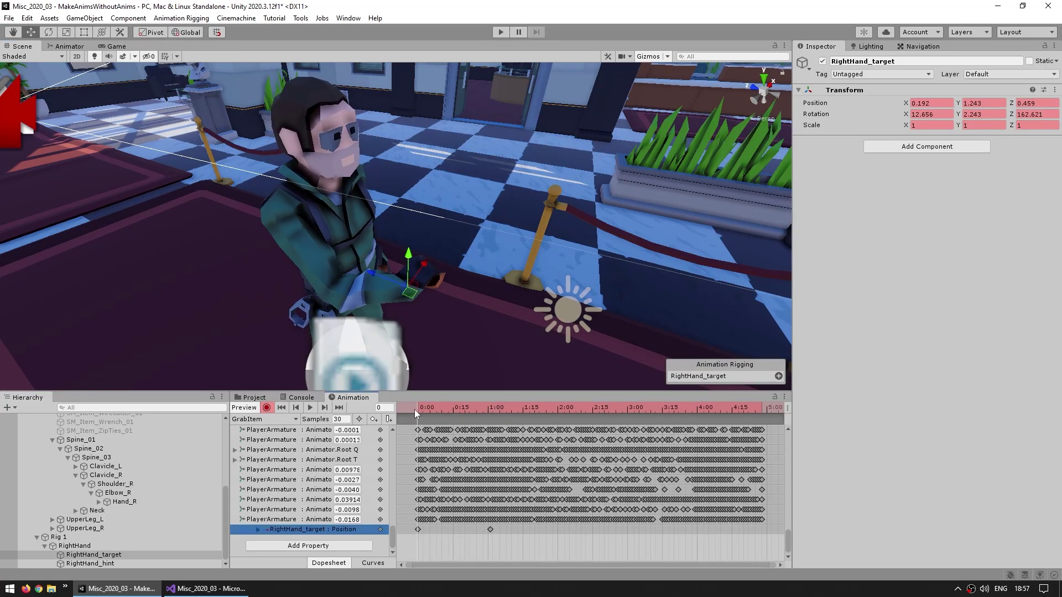
# Scrub the GrabItem clip back toward its start, then grab the cash from the desk again with E
pyautogui.moveTo(505, 413); pyautogui.dragTo(486, 410)
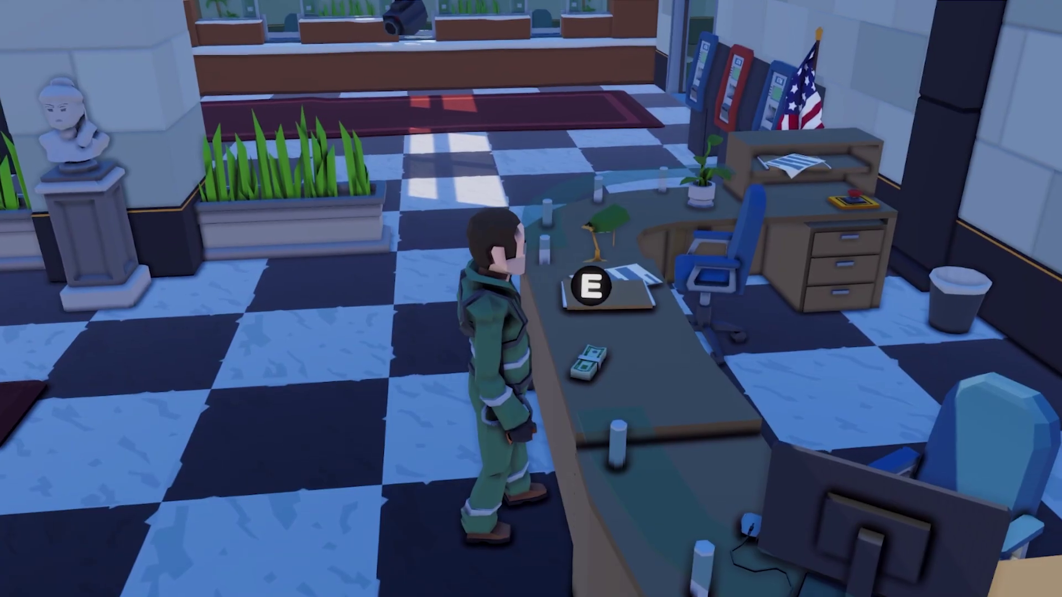
pyautogui.press('e')
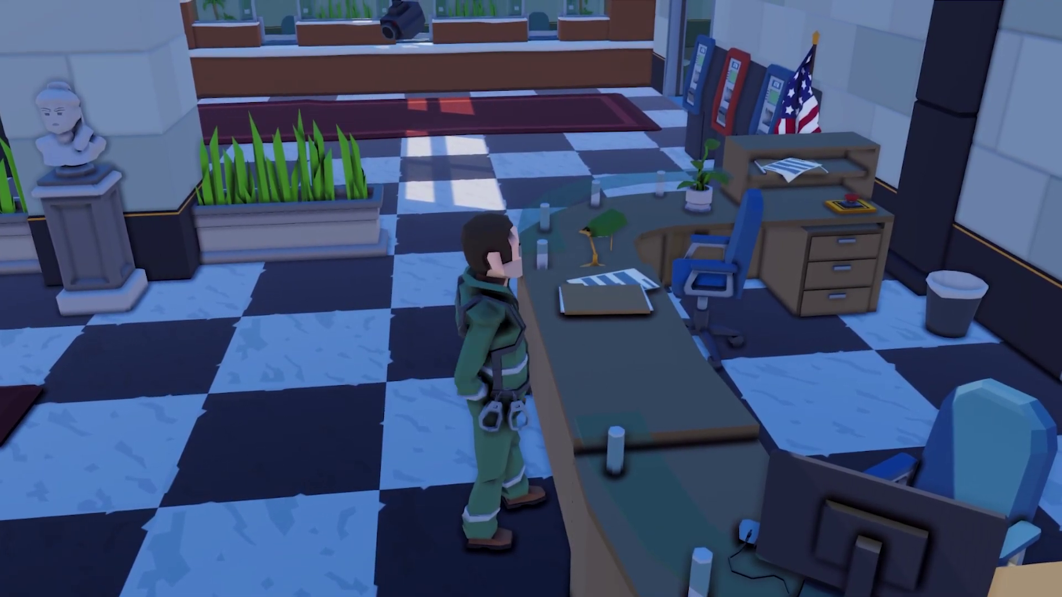